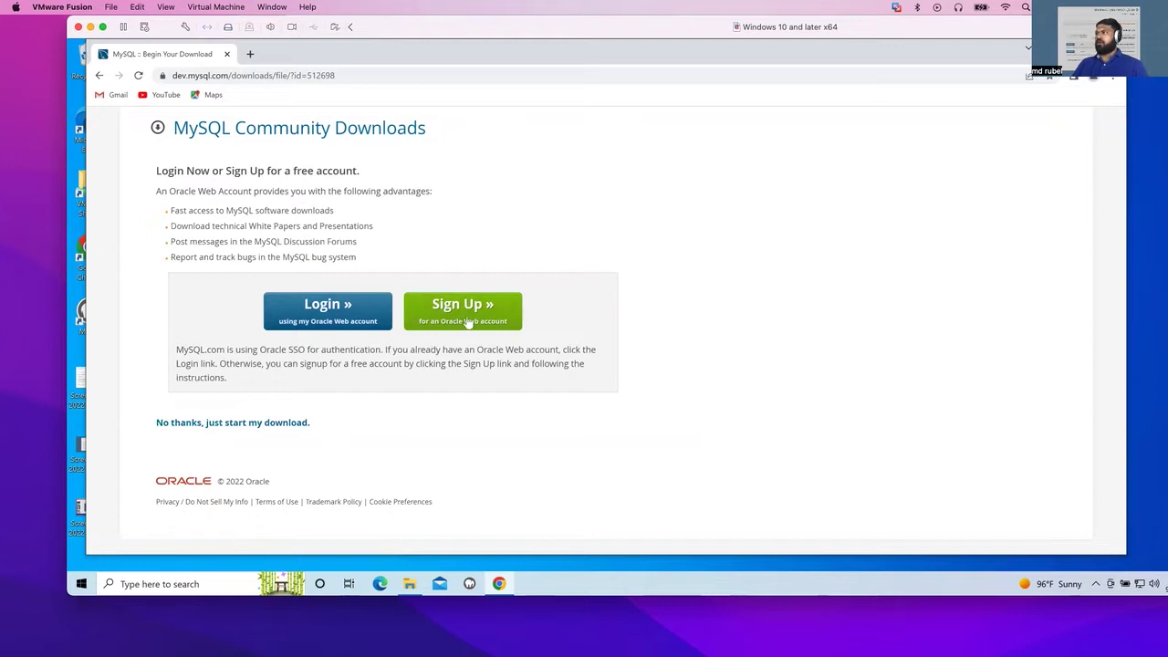
# - Start the MySQL installer download without an Oracle account, then cancel it in Chrome
pyautogui.click(187, 424)
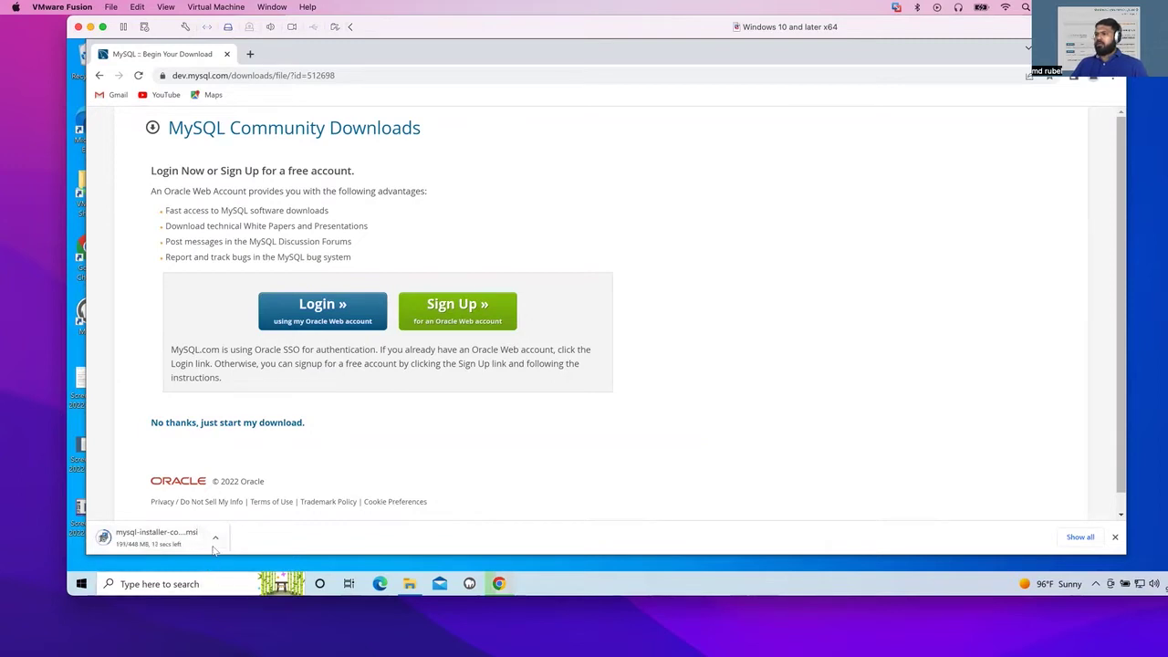
pyautogui.click(219, 535)
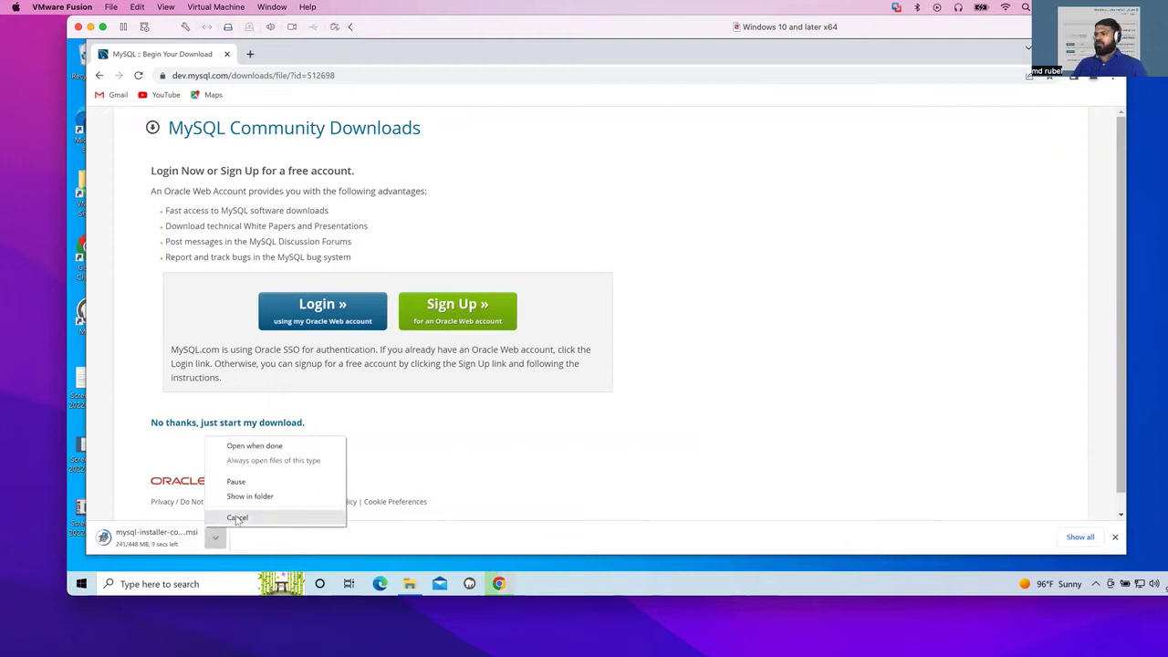
pyautogui.click(237, 518)
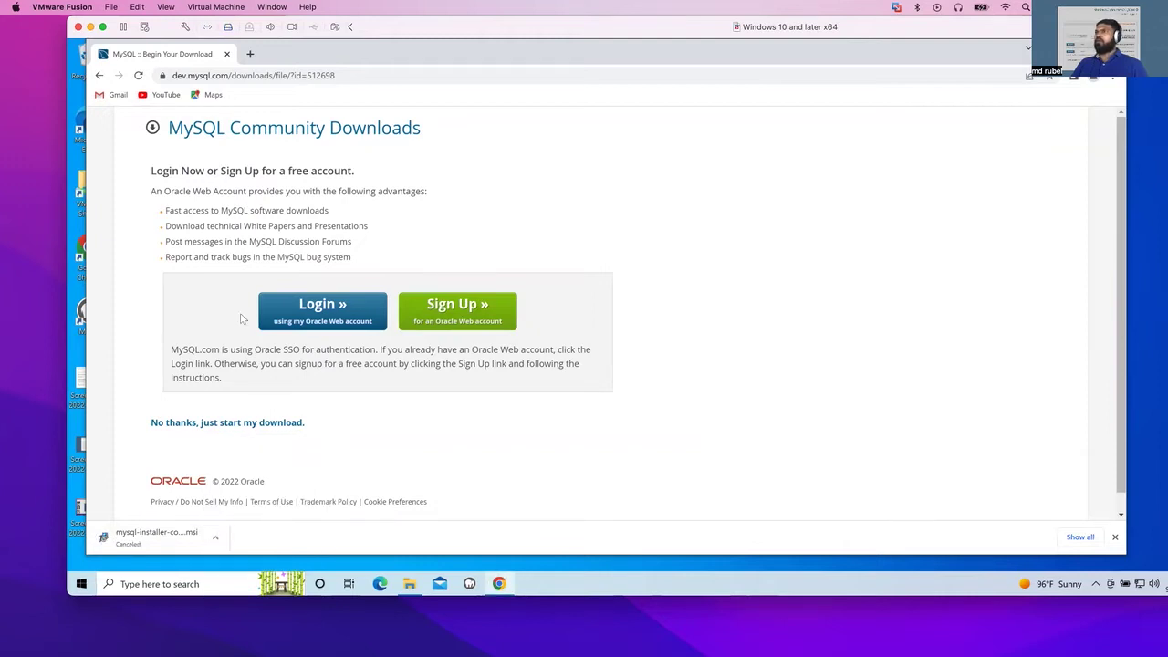
# - Launch mysql-installer-community-8.0.30.0 from the Downloads folder and allow it to make changes
pyautogui.click(409, 585)
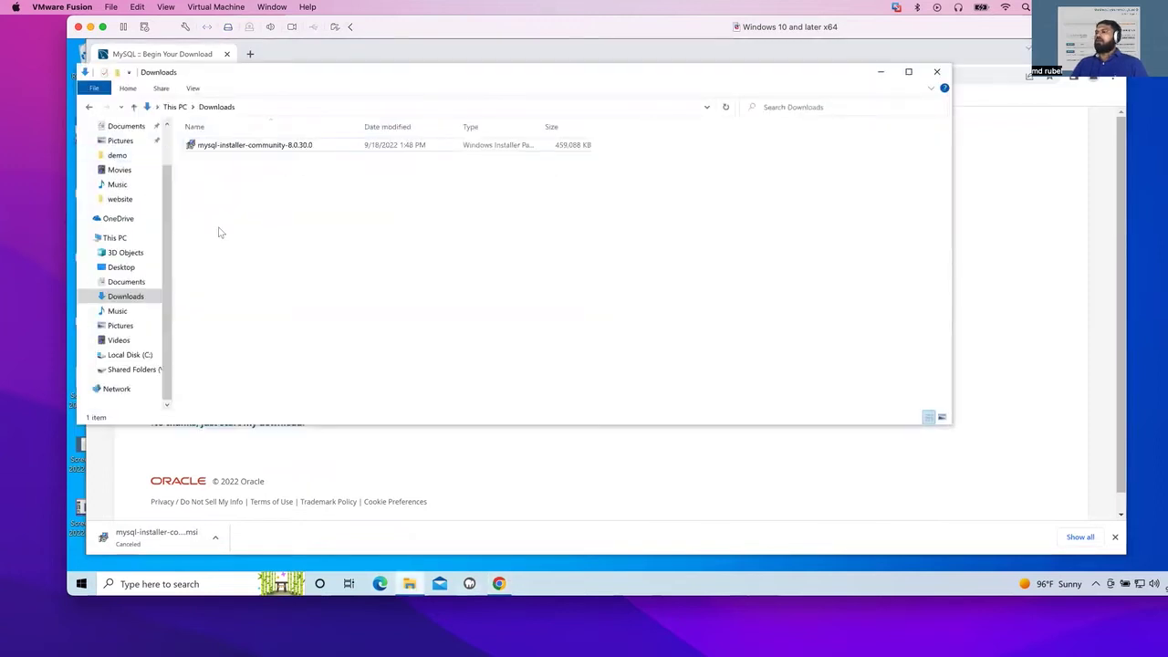
pyautogui.click(221, 148)
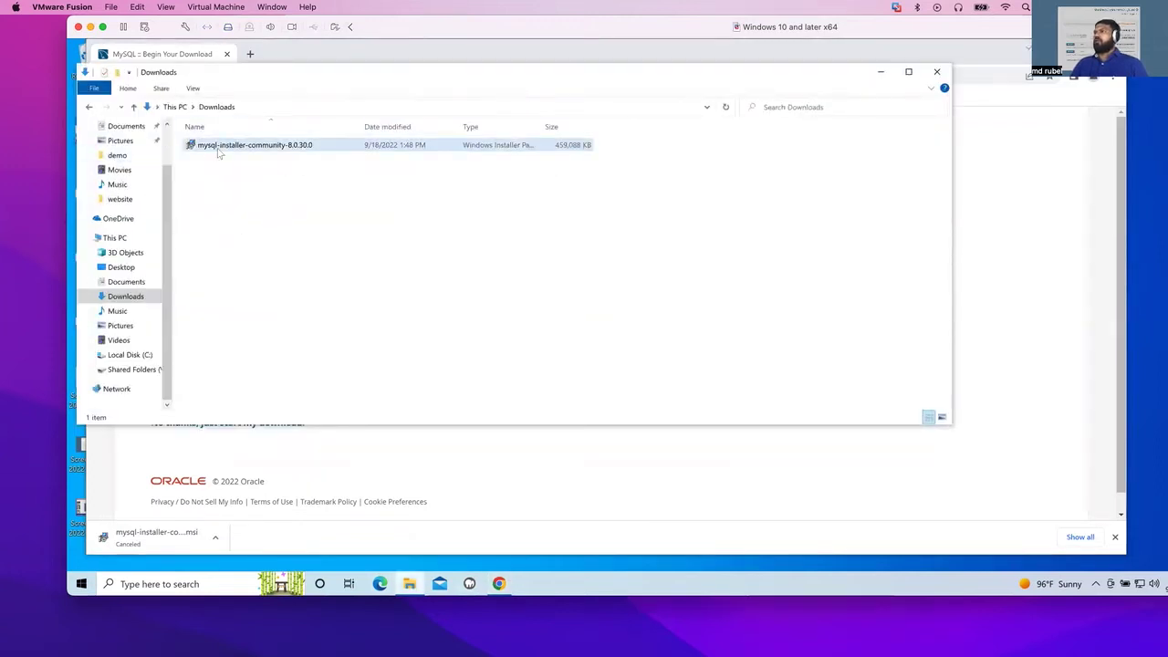
pyautogui.click(259, 152)
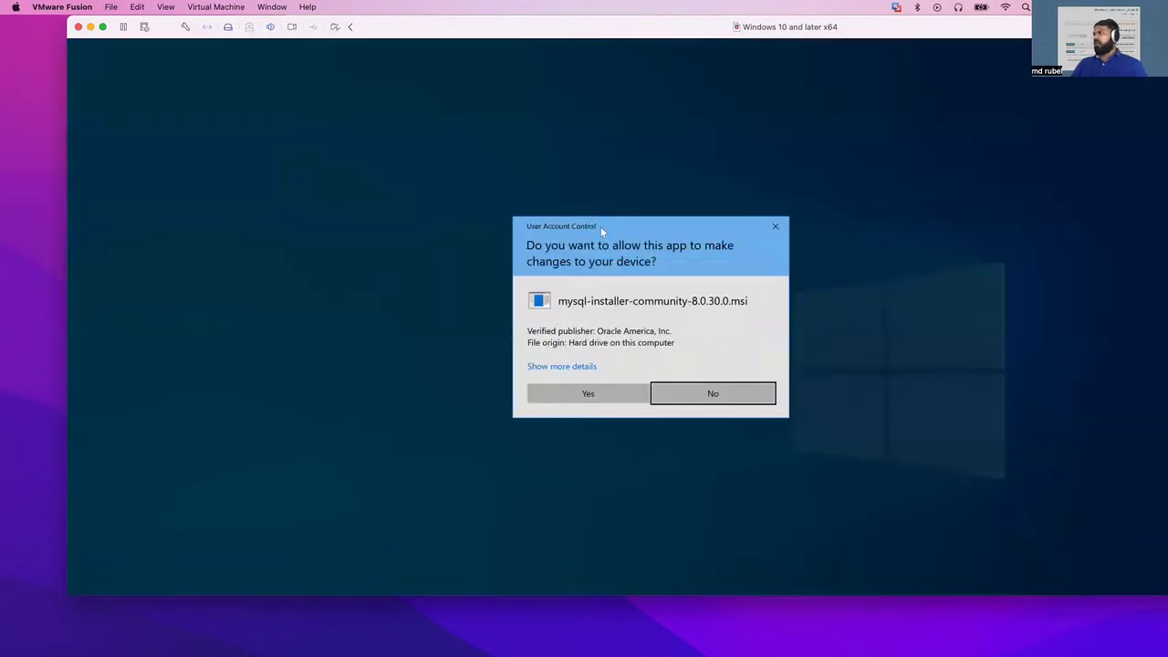
pyautogui.click(583, 394)
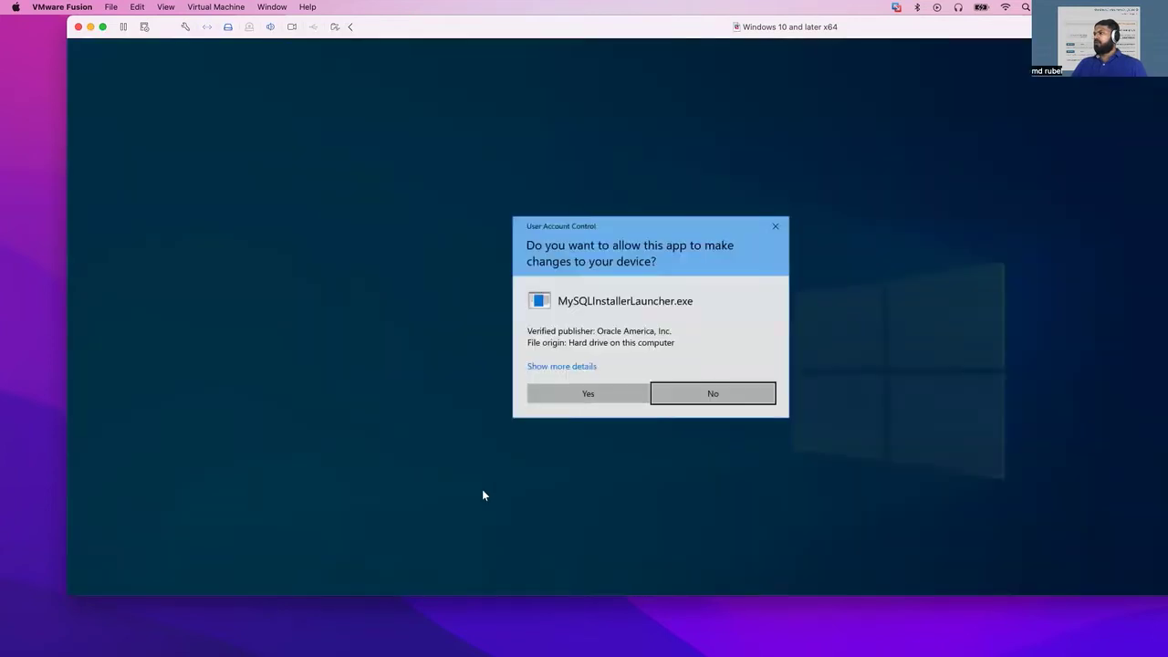
# - Allow the installer launcher, bring MySQL Installer forward and accept the Developer Default setup type
pyautogui.click(583, 394)
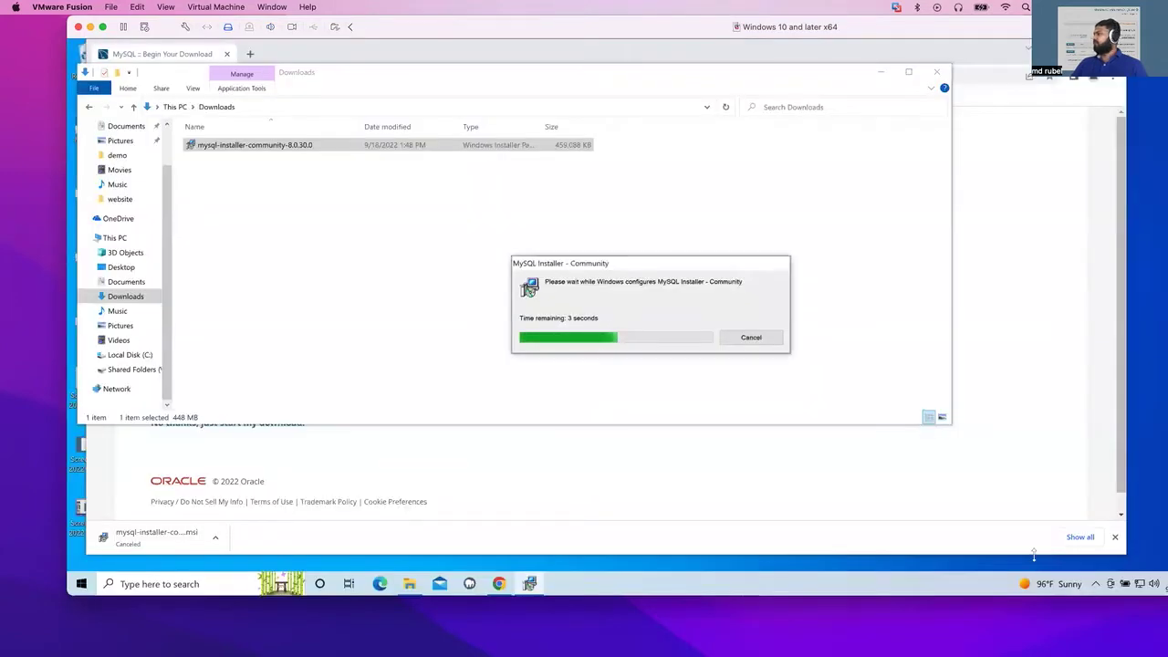
pyautogui.click(1114, 537)
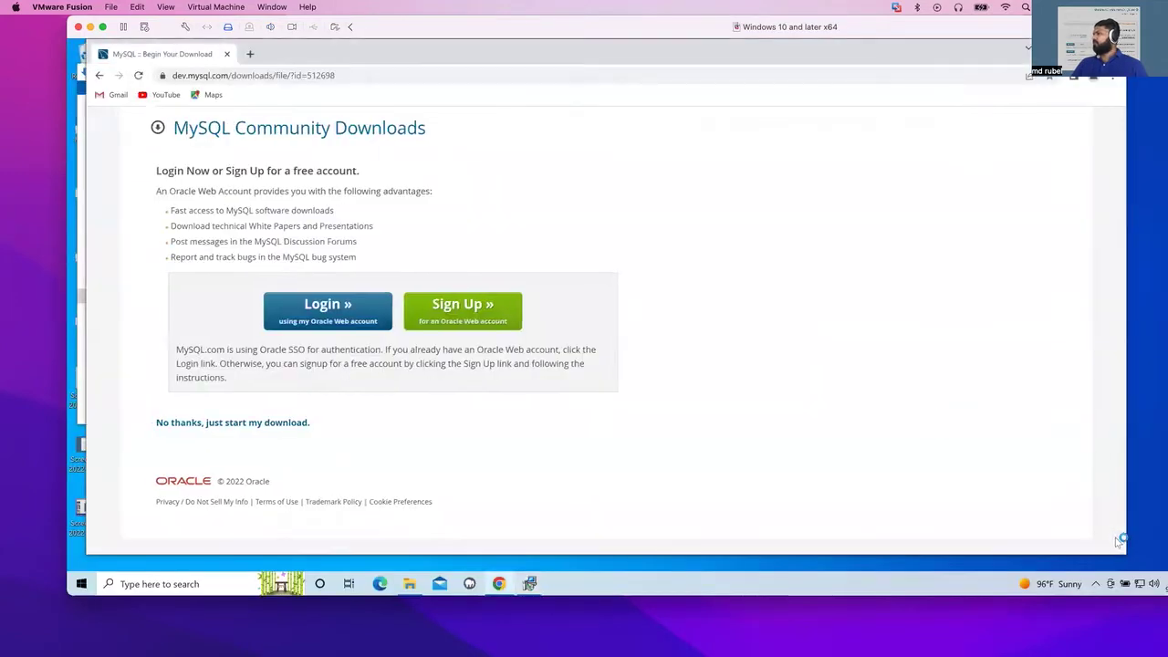
pyautogui.click(530, 584)
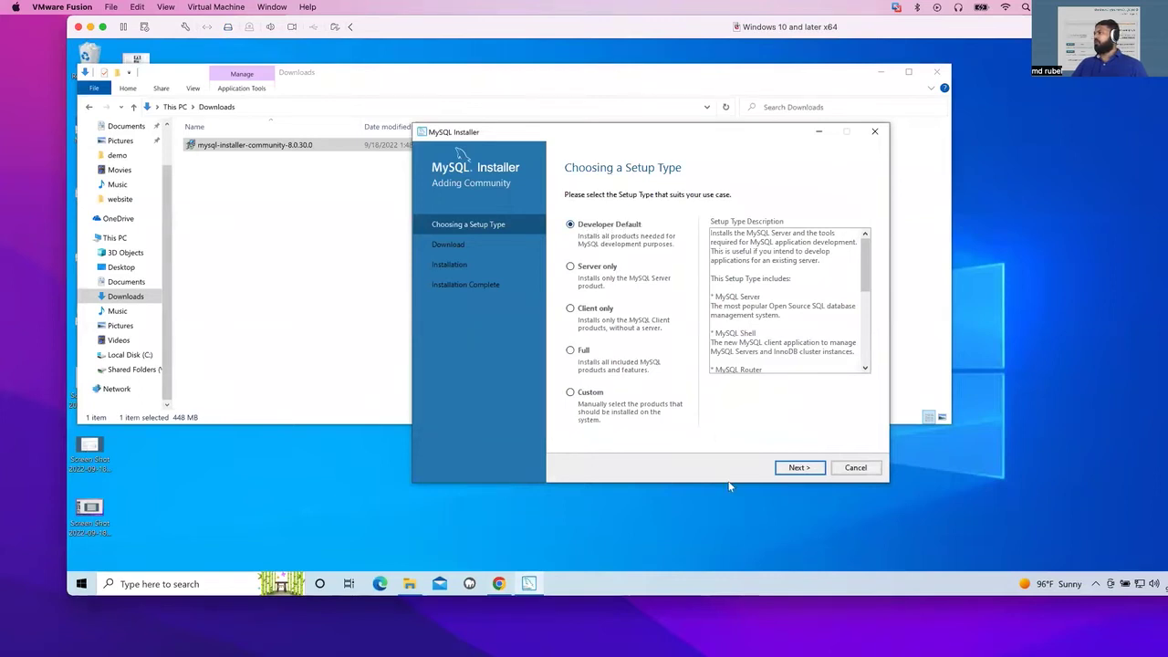
pyautogui.click(796, 469)
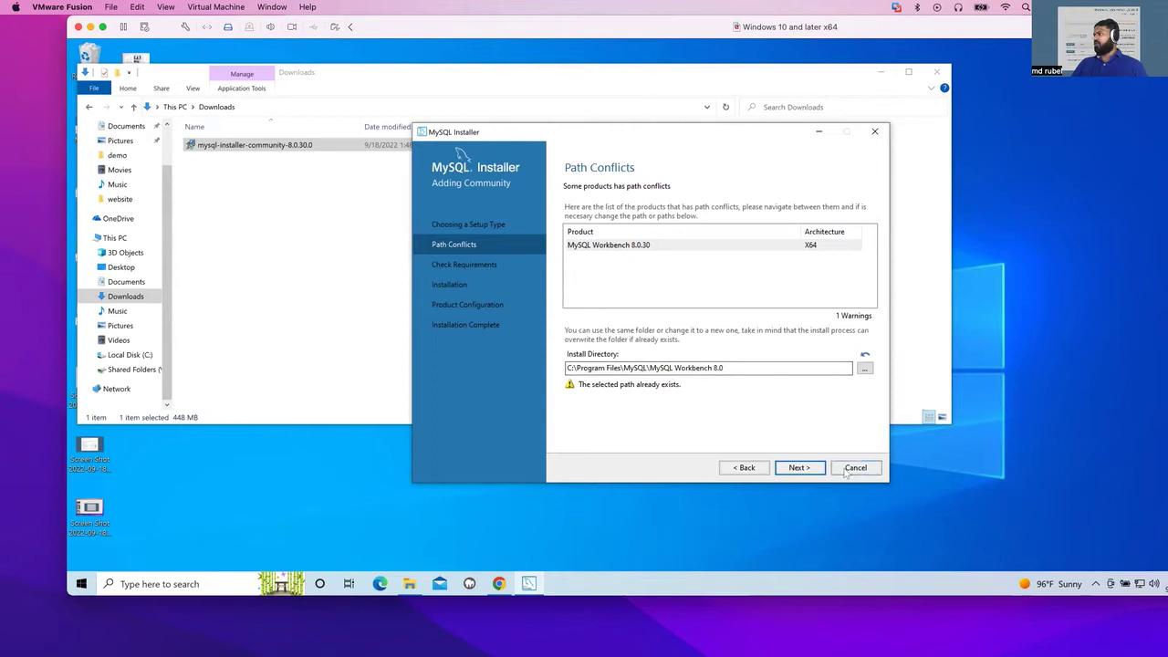
# - Continue past Path Conflicts, keeping Workbench's existing C:\Program Files\MySQL\MySQL Workbench 8.0 path
pyautogui.click(799, 467)
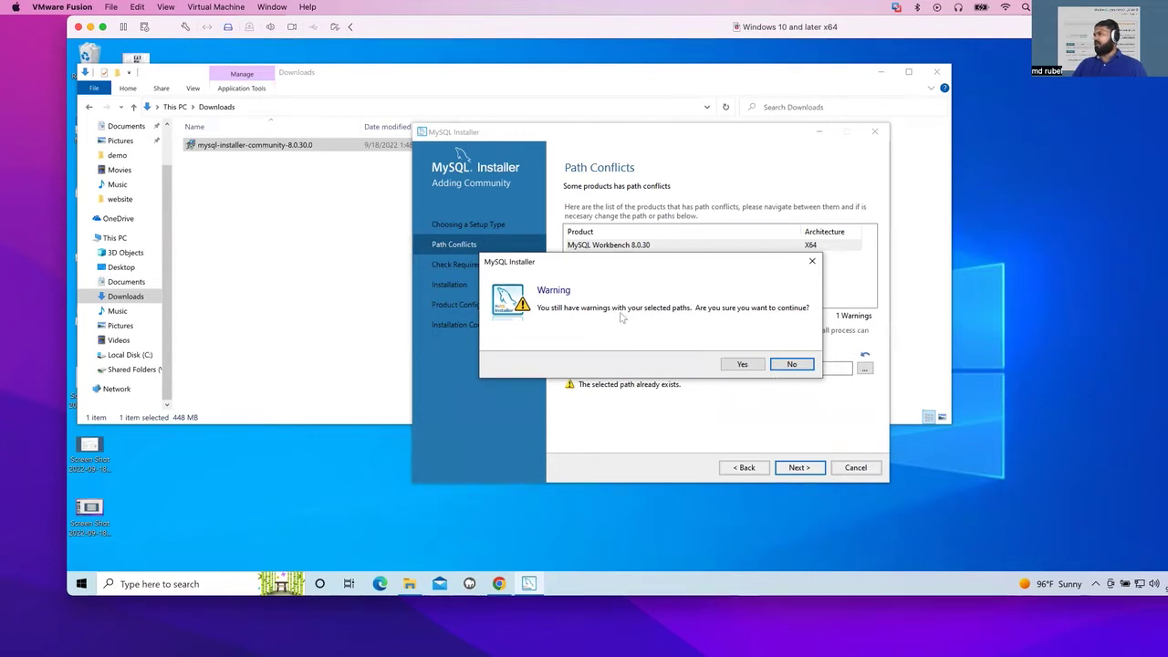
pyautogui.click(752, 367)
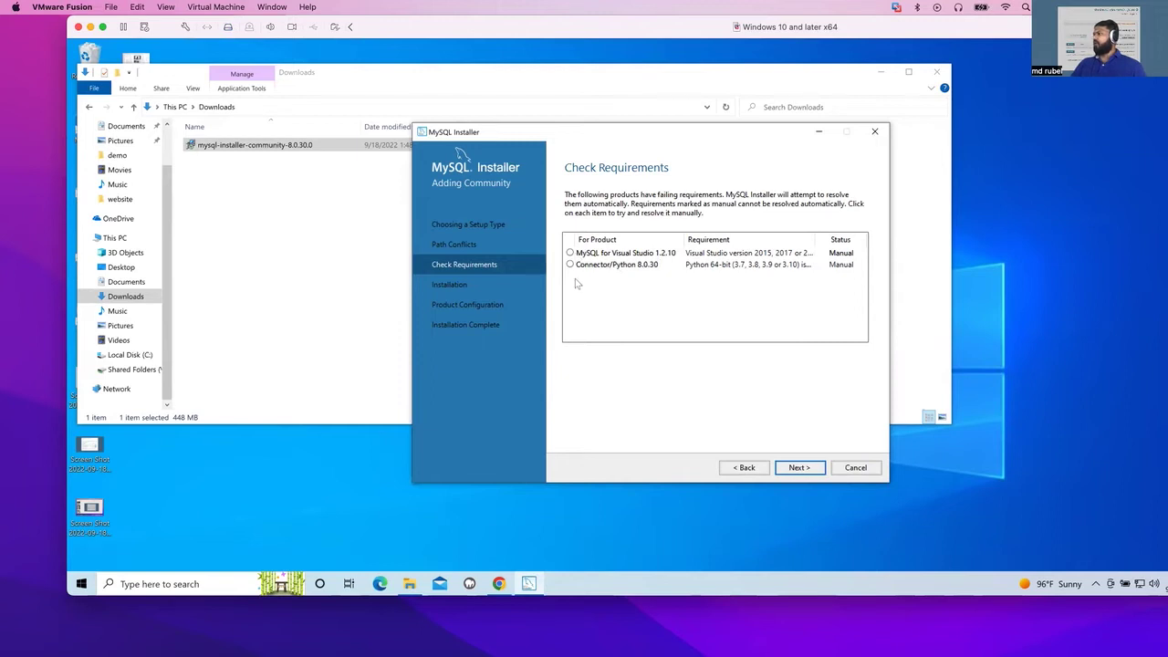
# - Skip the unmet Visual Studio and Connector/Python requirements and install all ten products
pyautogui.click(798, 468)
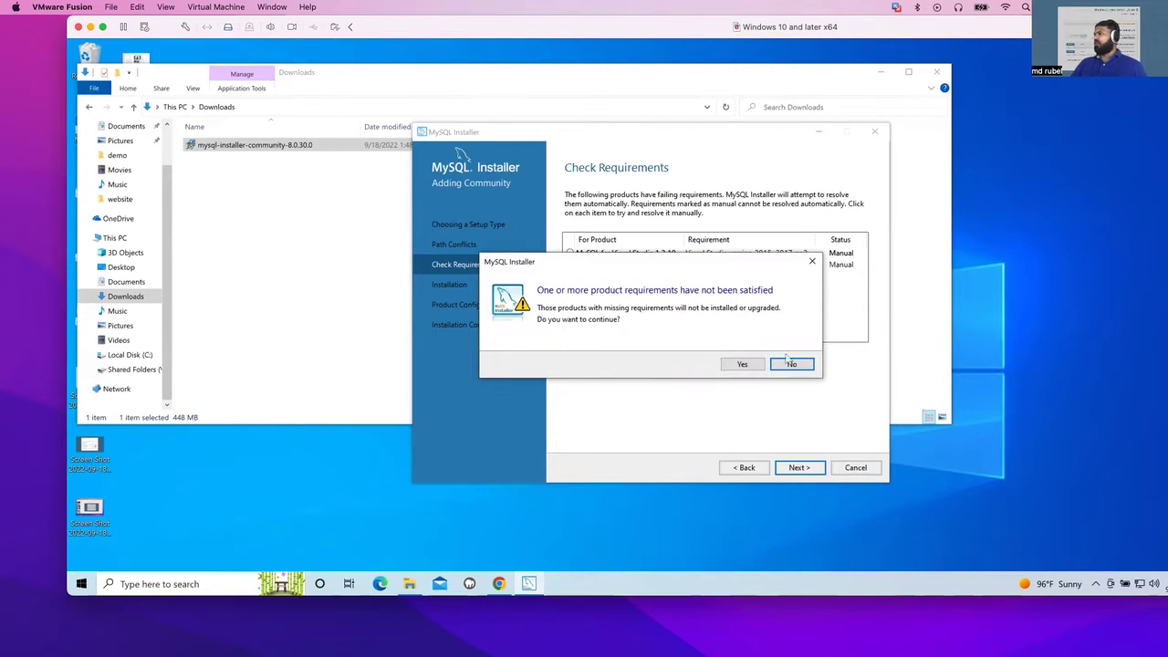
pyautogui.click(740, 365)
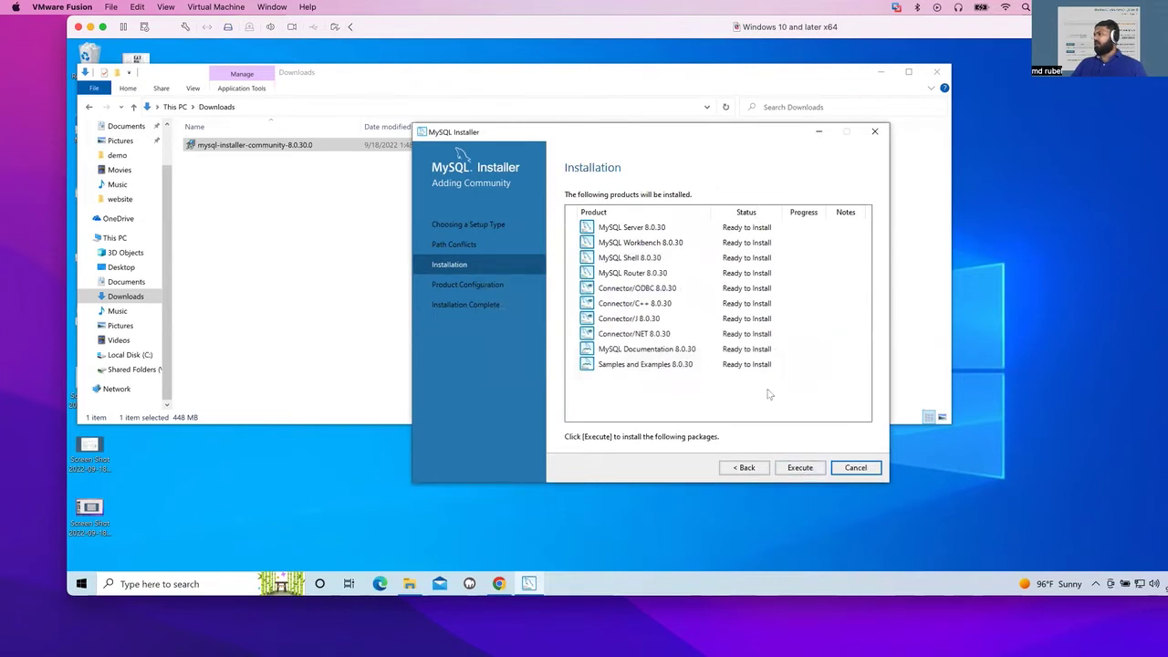
pyautogui.click(800, 467)
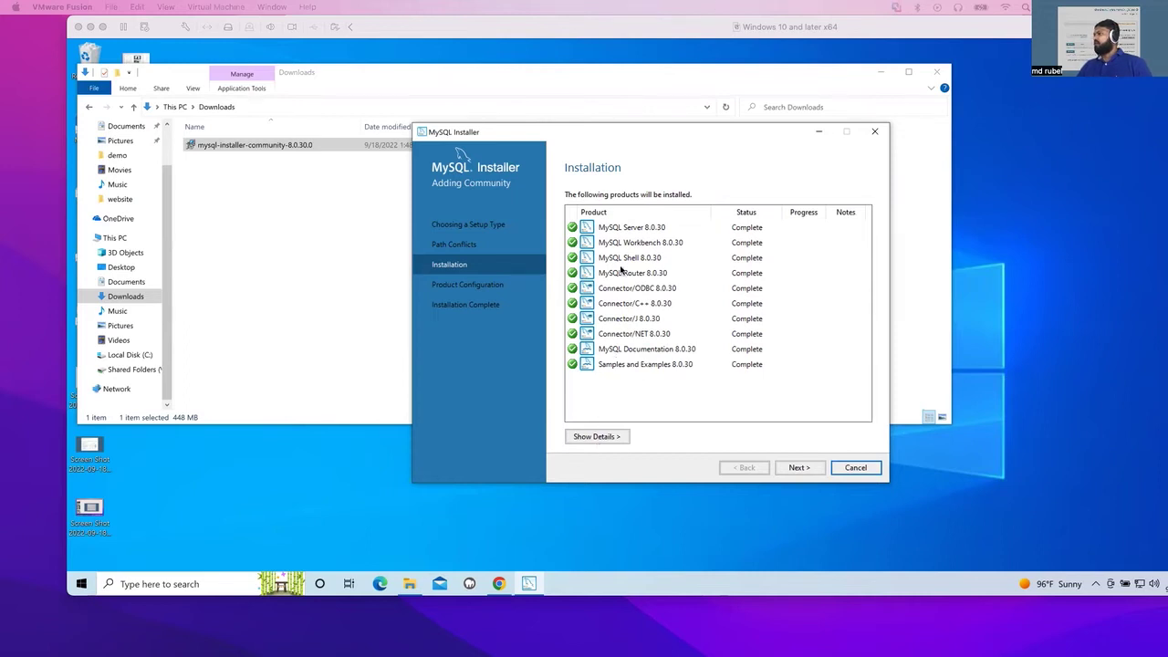
# - With all 8.0.30 products Complete, continue to Product Configuration
pyautogui.click(800, 470)
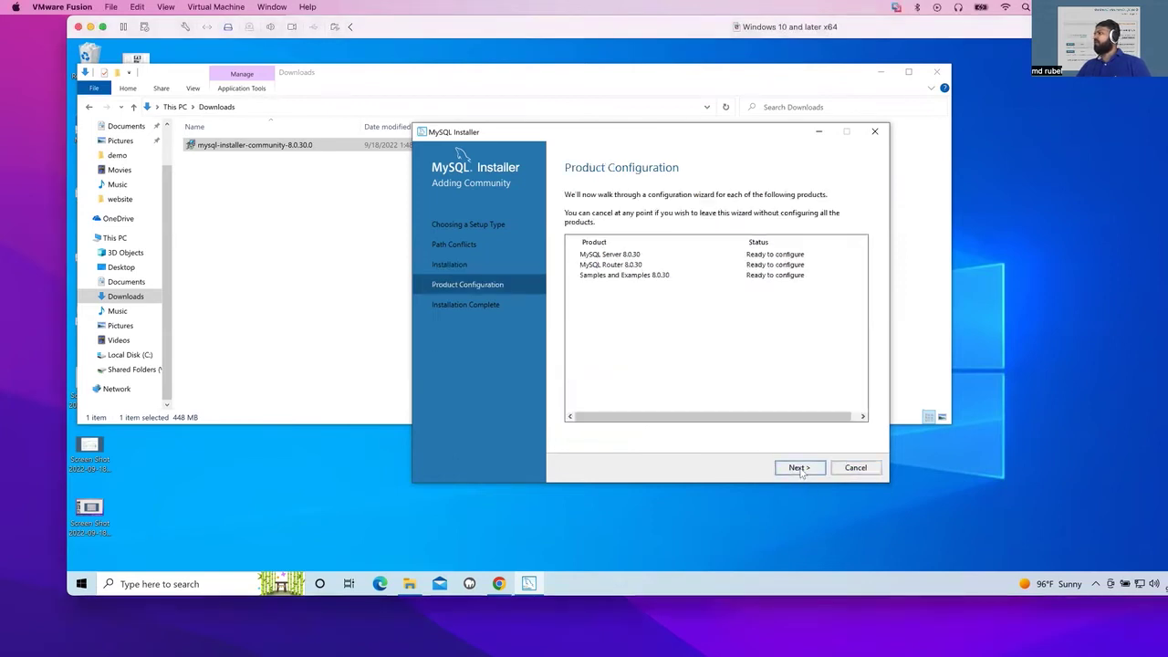
# - Keep the Development Computer server type with TCP/IP on port 3306 and continue
pyautogui.click(799, 468)
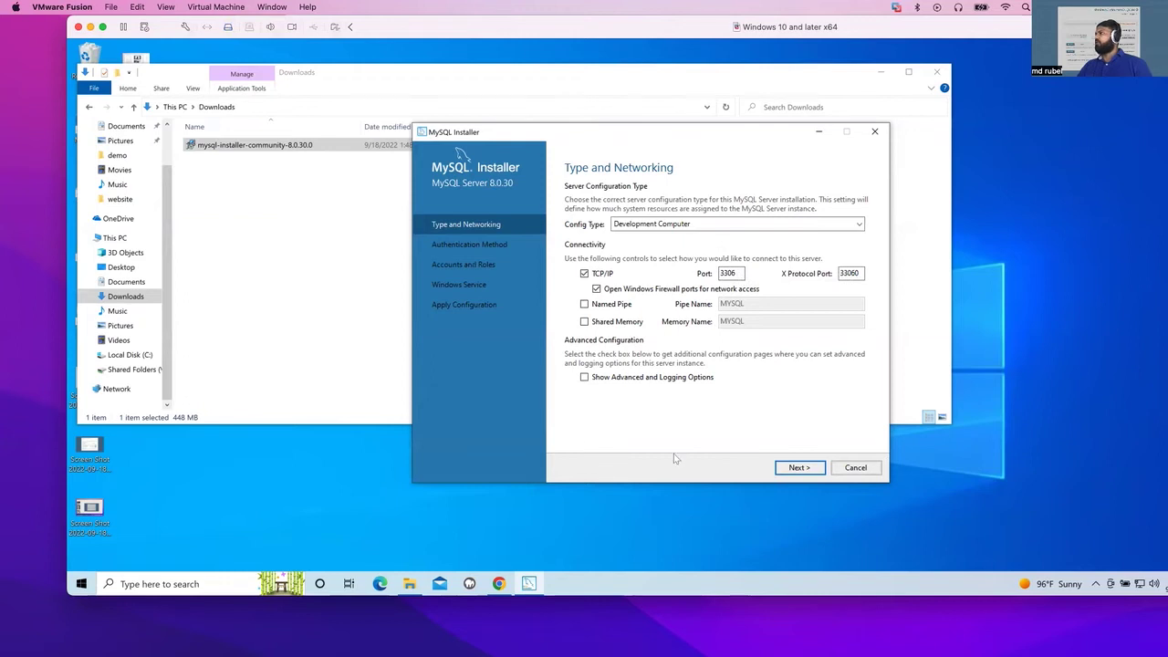
pyautogui.click(799, 469)
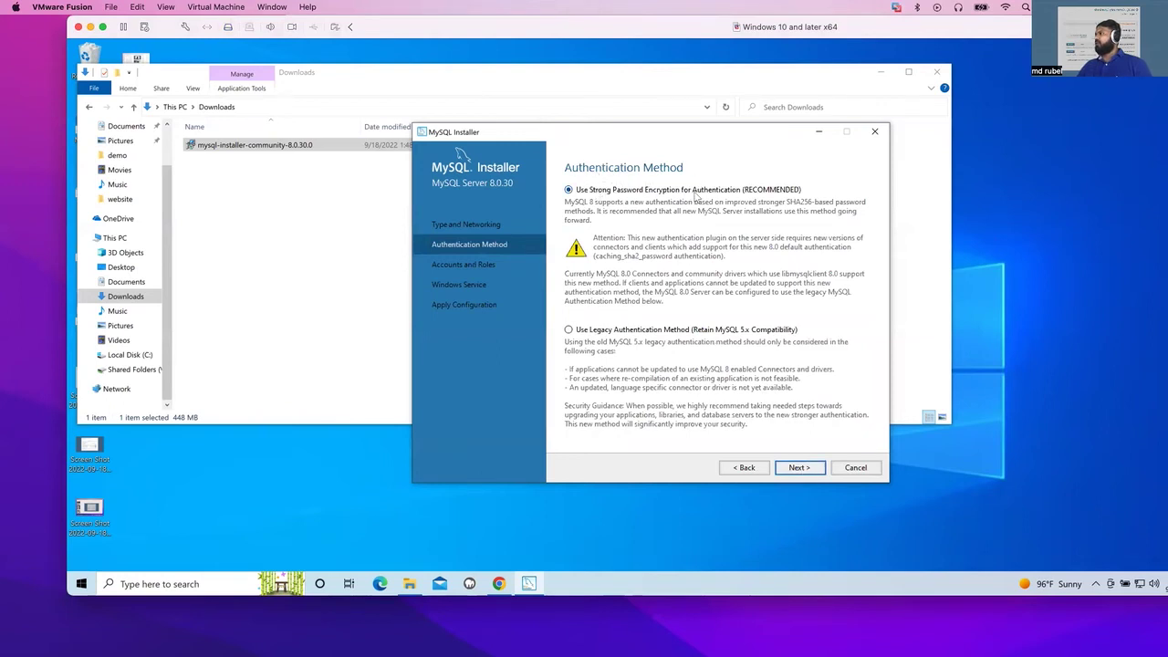
# - Keep strong password encryption, enter the MySQL root password, and start a Windows search
pyautogui.click(805, 469)
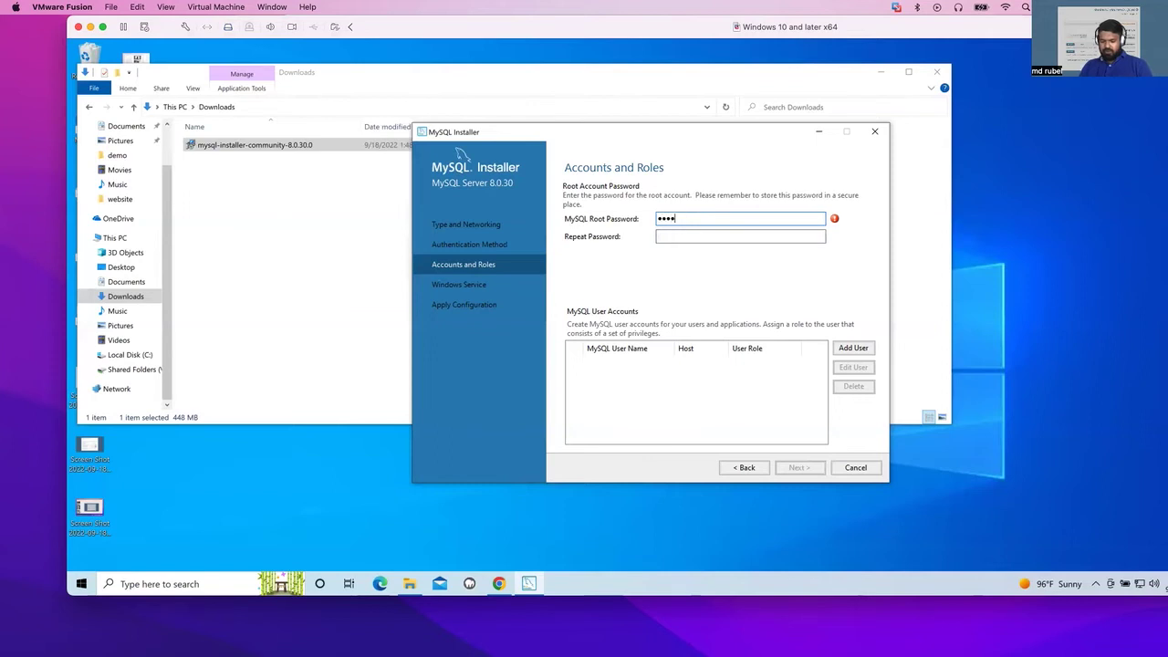
pyautogui.write('••')
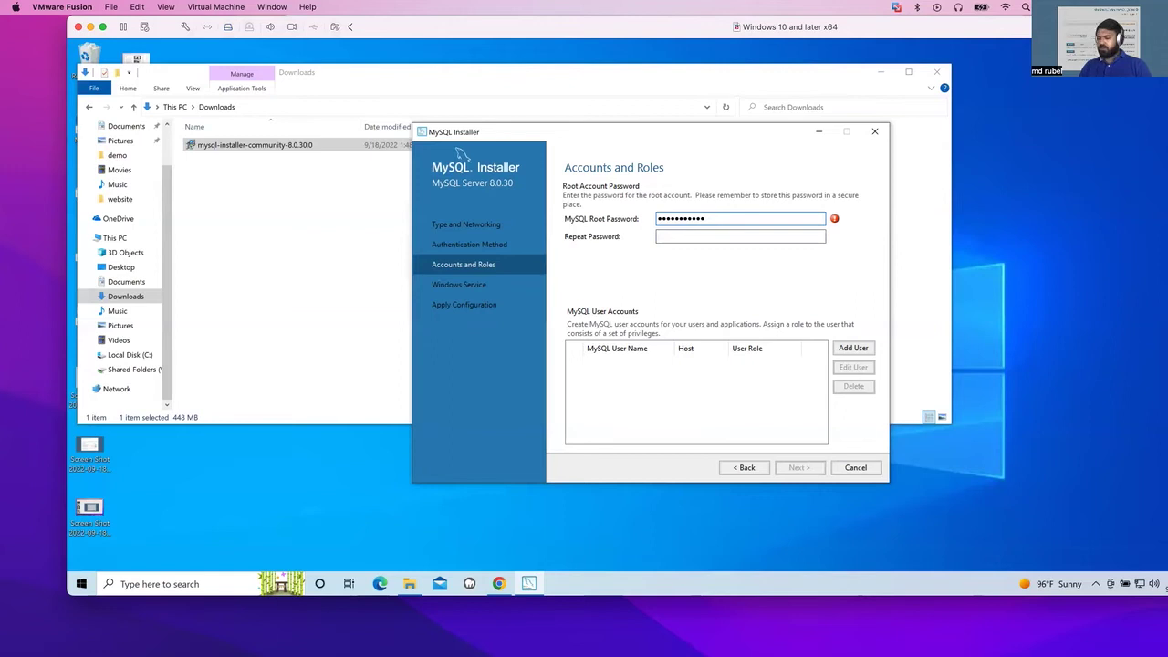
pyautogui.click(673, 234)
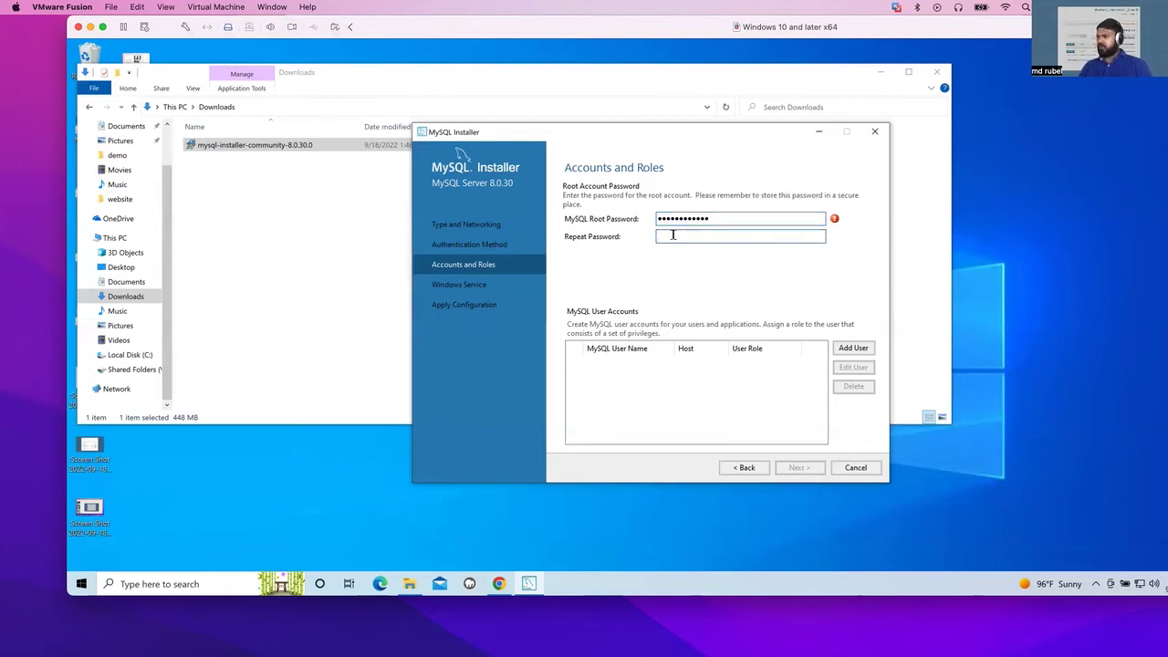
pyautogui.click(145, 585)
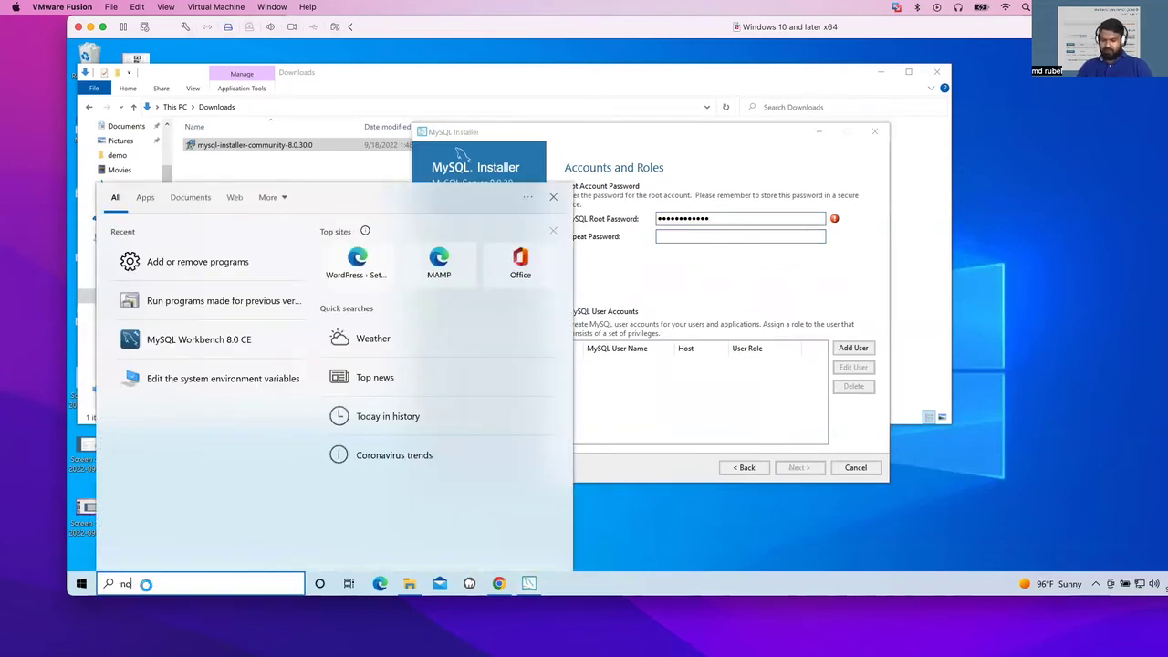
# - Open Notepad via search, type the root password into it and select it for copying
pyautogui.write('note')
pyautogui.press('Return')
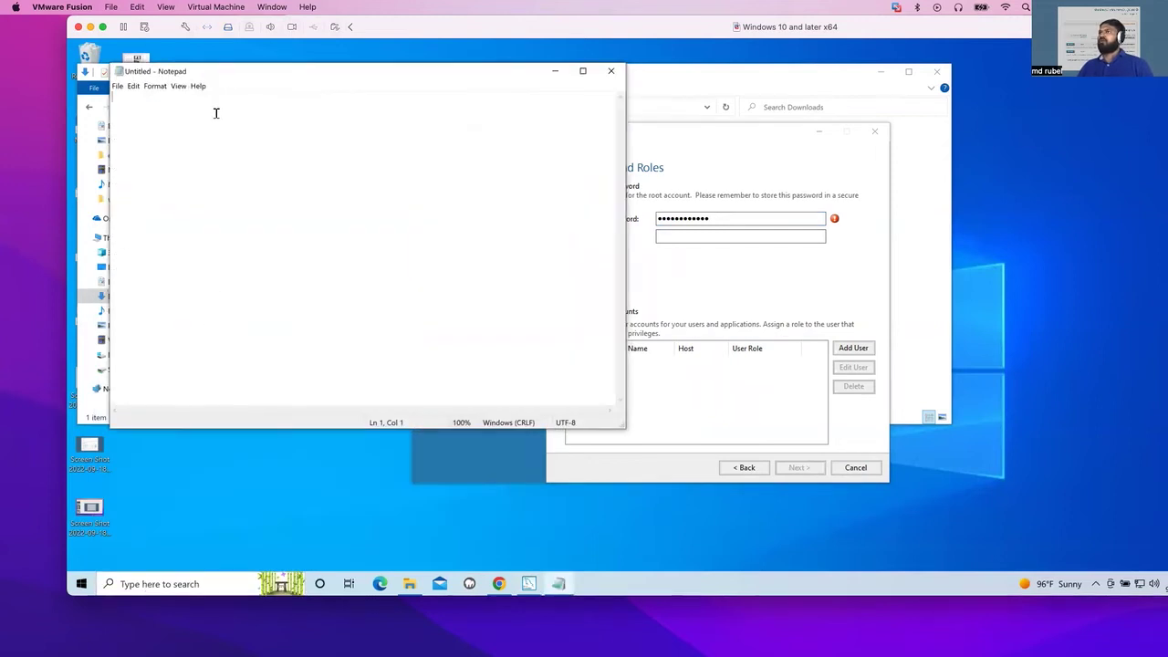
pyautogui.write('Password123!')
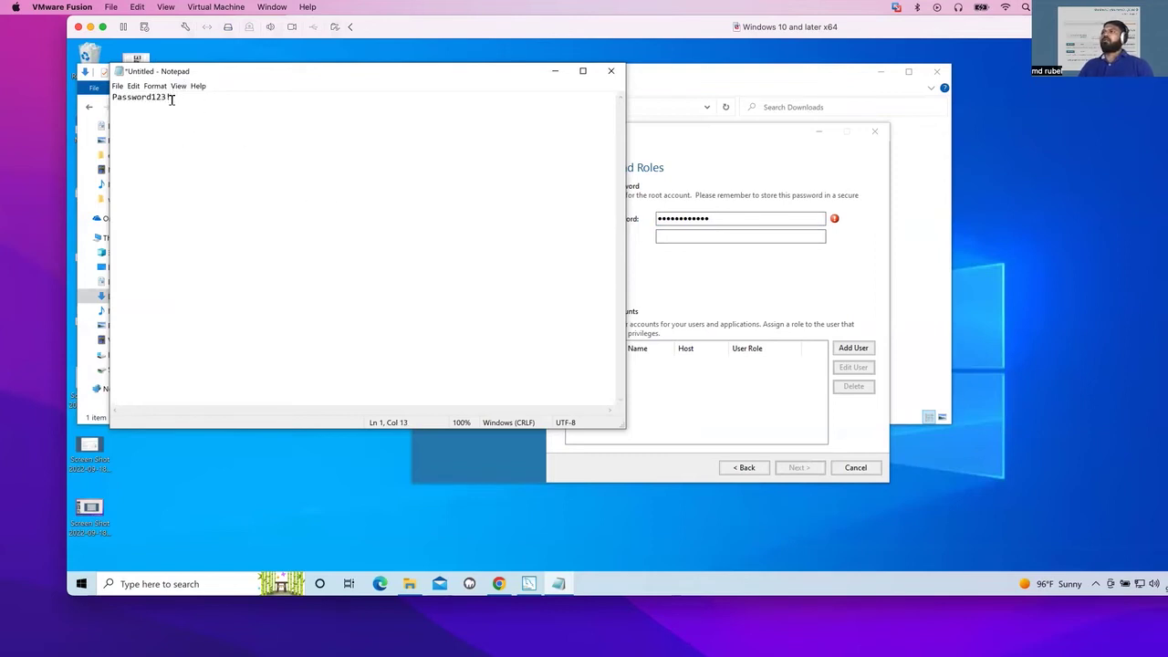
pyautogui.moveTo(173, 97); pyautogui.dragTo(100, 95)
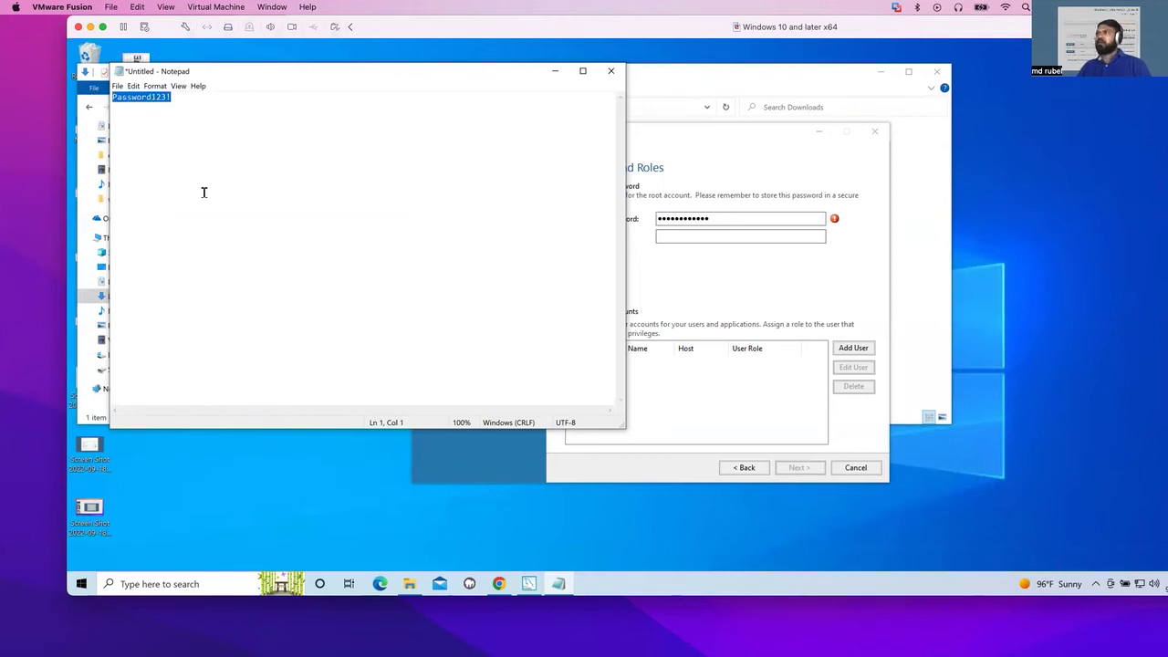
# - Paste the copied password into the installer's Repeat Password field so strength reads Strong
pyautogui.click(739, 194)
pyautogui.click(708, 217)
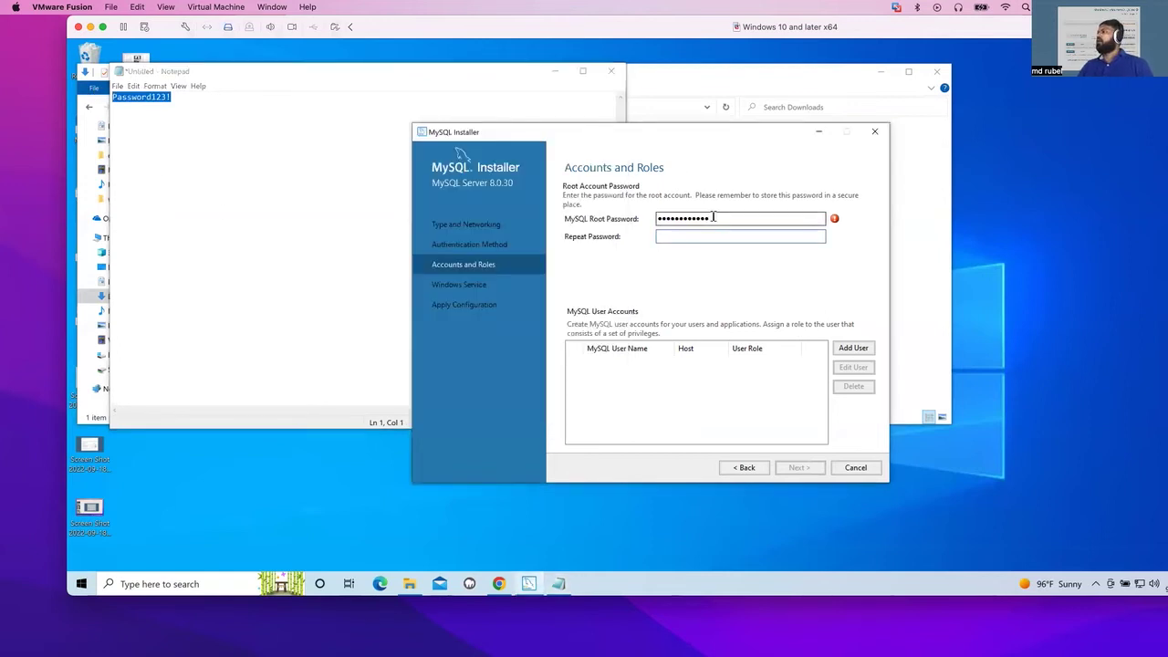
pyautogui.moveTo(713, 217); pyautogui.dragTo(649, 217)
pyautogui.click(682, 236)
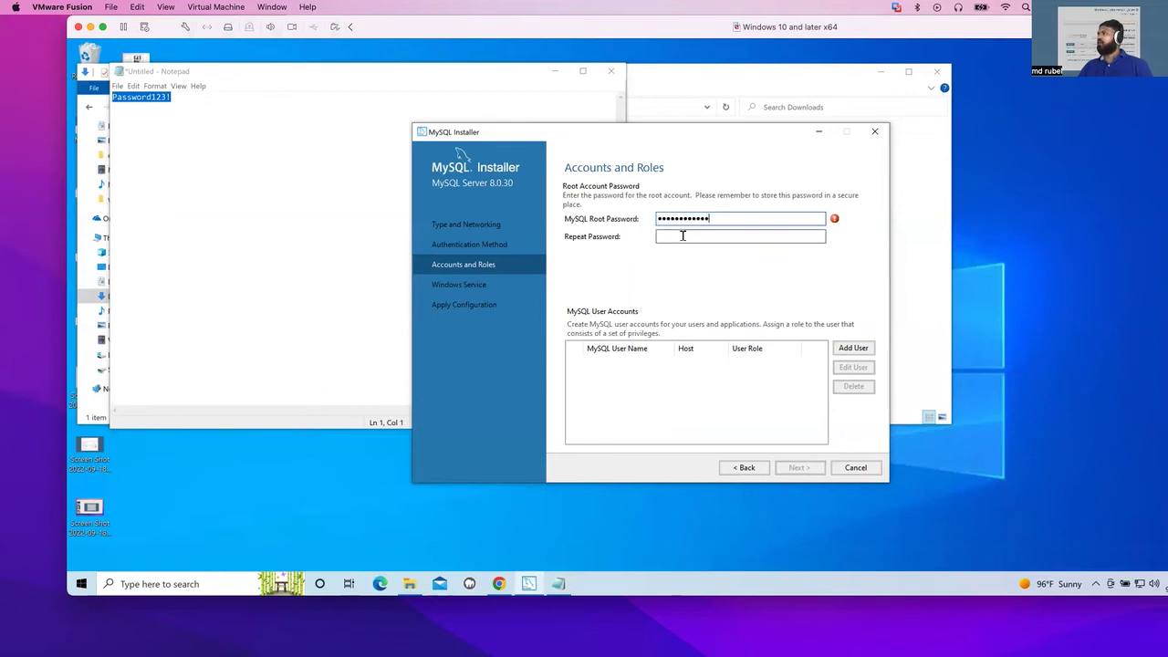
pyautogui.hotkey('ctrl', 'v')
pyautogui.click(114, 151)
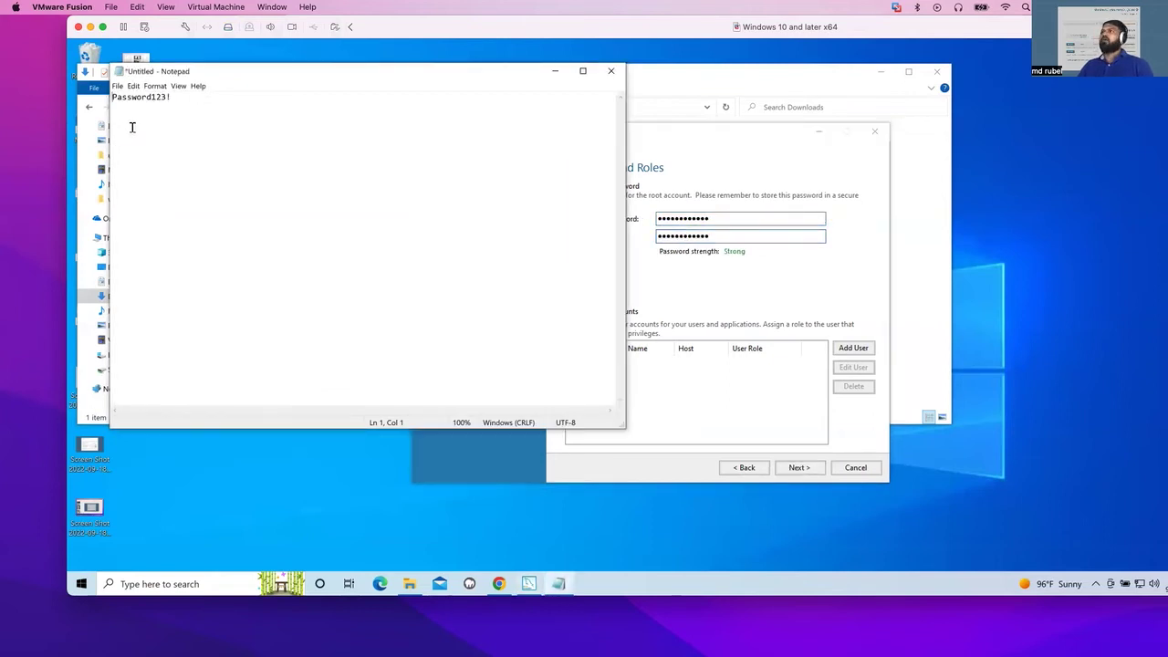
# - Add a new first line in the note for the root username above the password
pyautogui.click(117, 85)
pyautogui.click(250, 133)
pyautogui.press('Return')
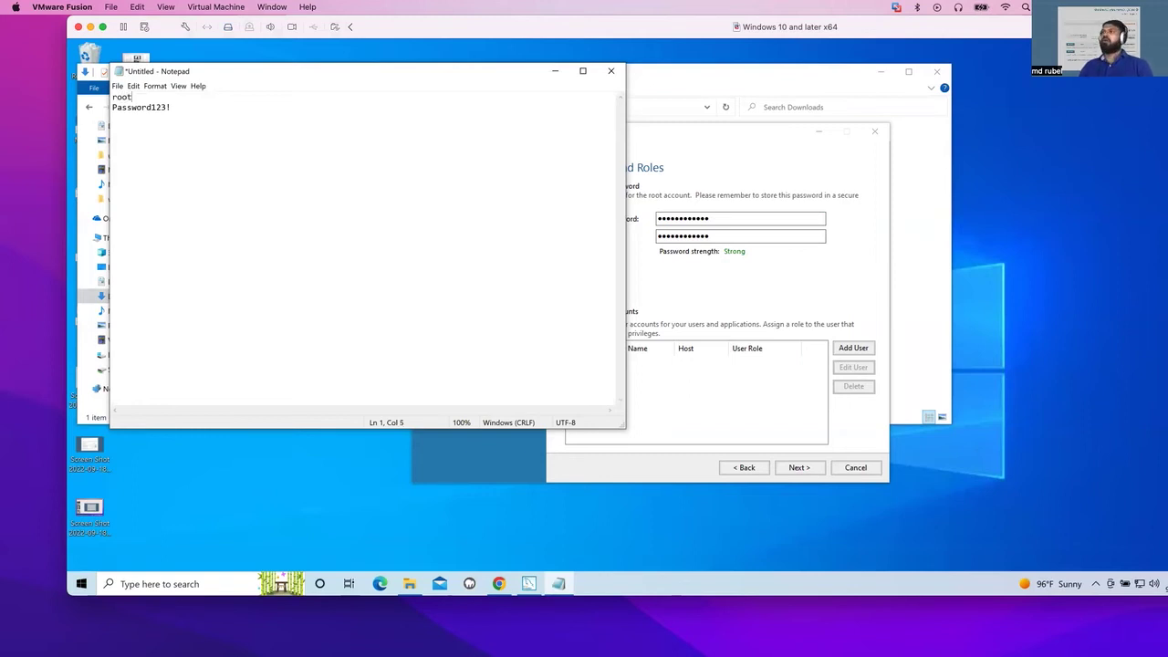
# - Save the note as MysqlCredential in Downloads, minimize Notepad, and continue to Windows Service
pyautogui.click(118, 85)
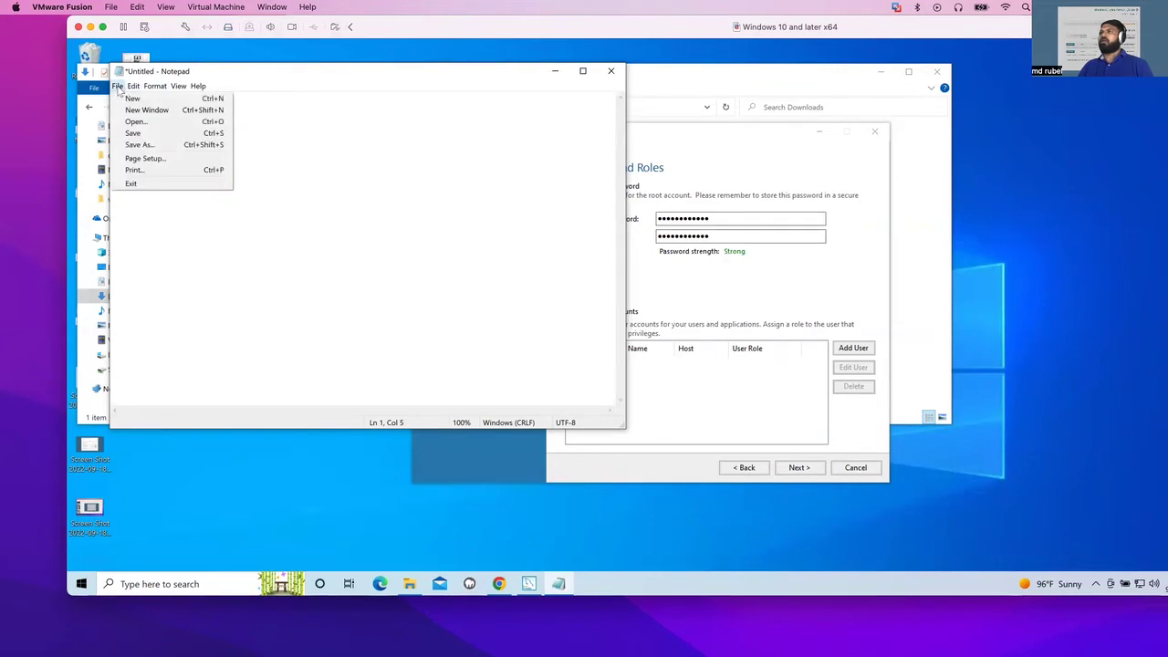
pyautogui.click(142, 145)
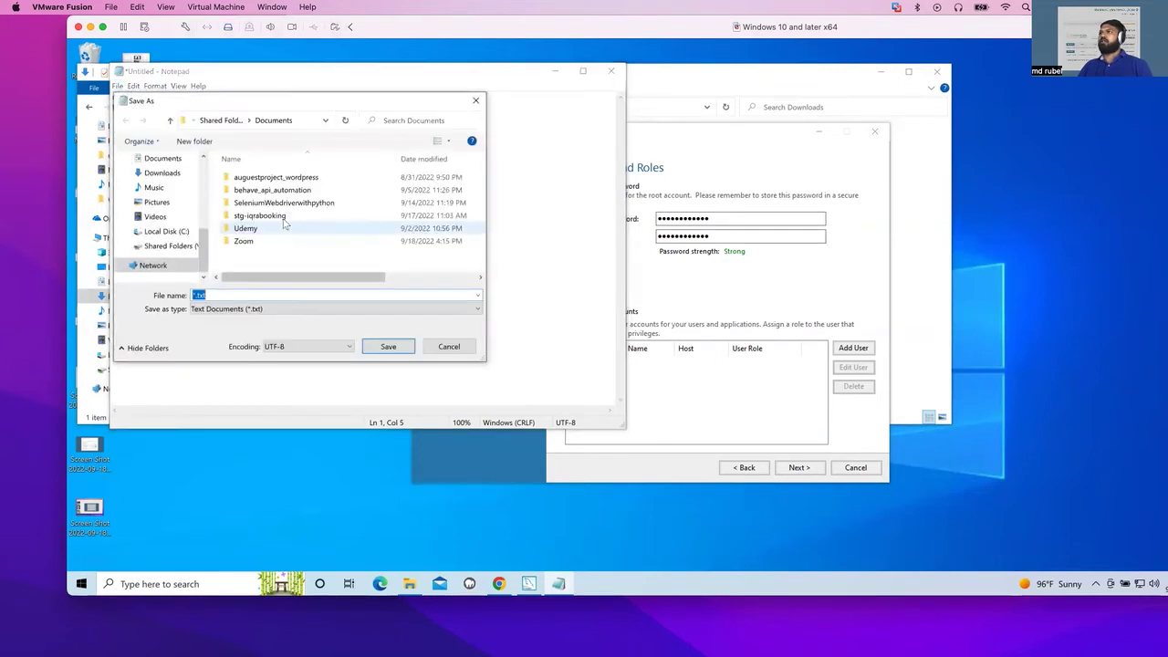
pyautogui.click(162, 172)
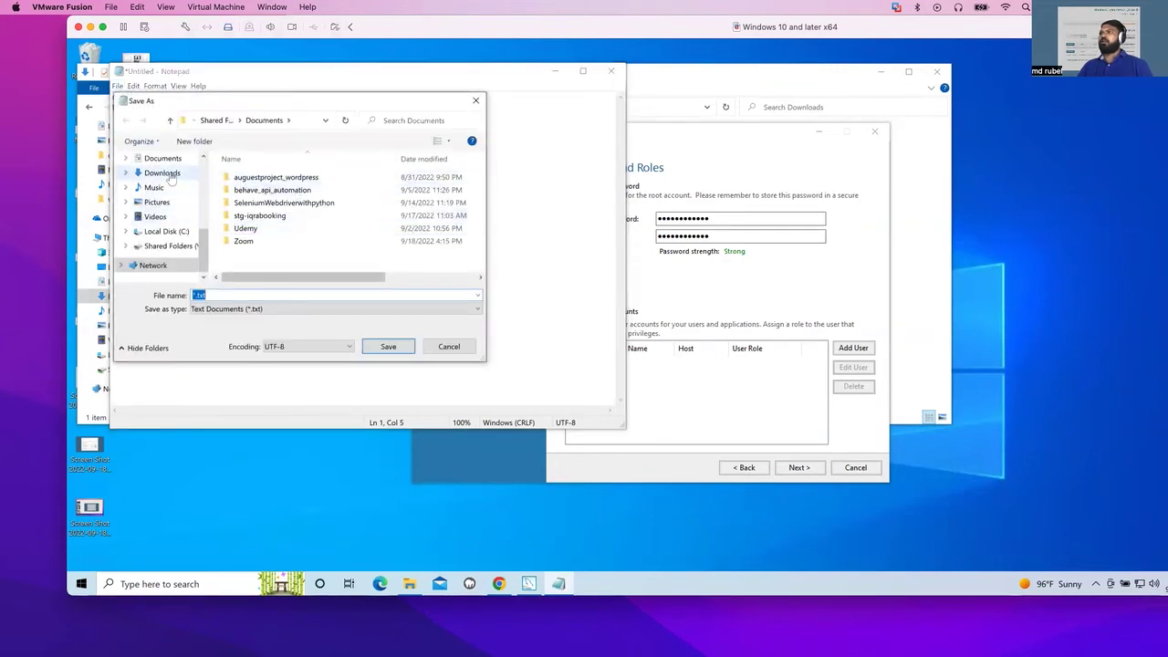
pyautogui.click(219, 293)
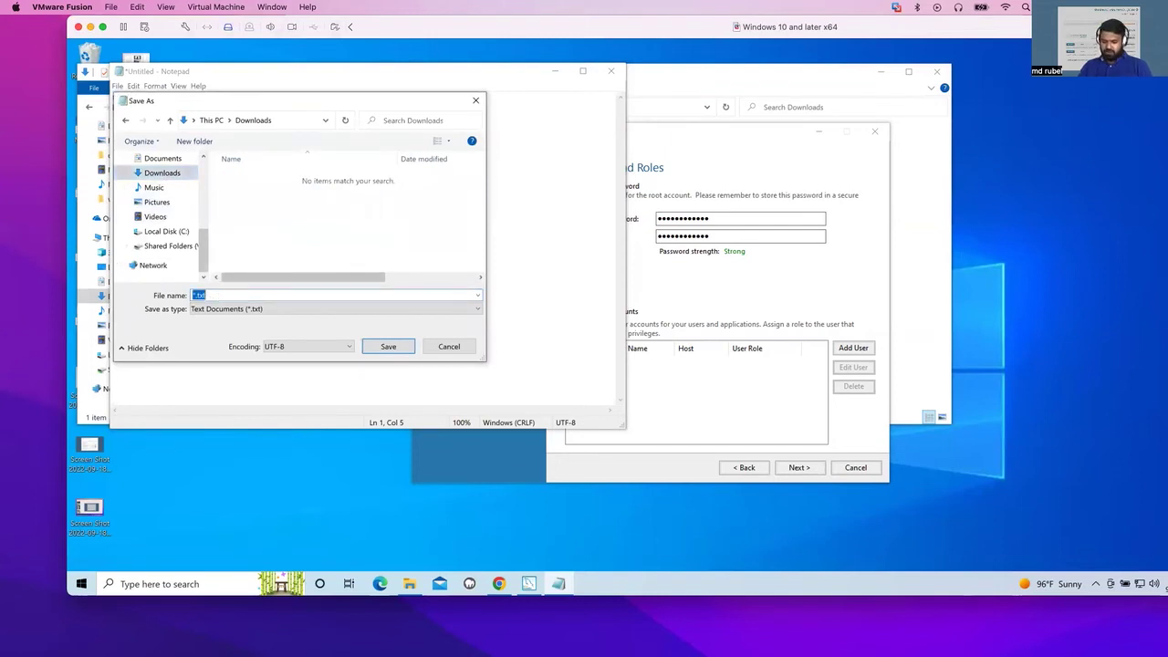
pyautogui.write('MysqlCredential')
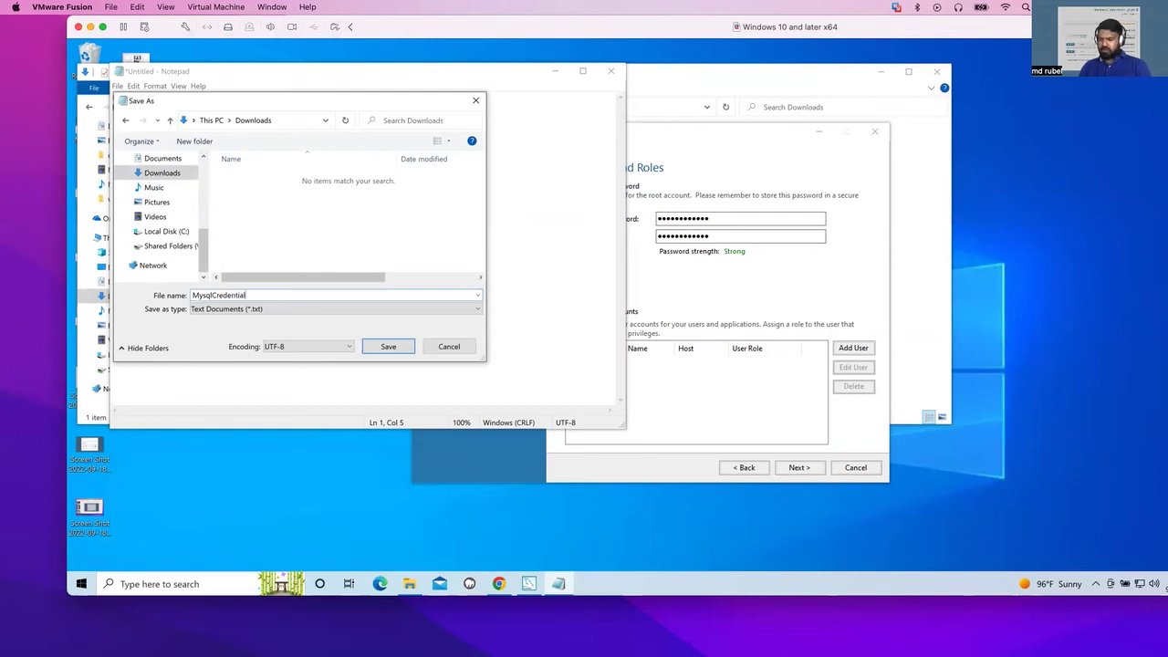
pyautogui.click(390, 349)
pyautogui.click(213, 104)
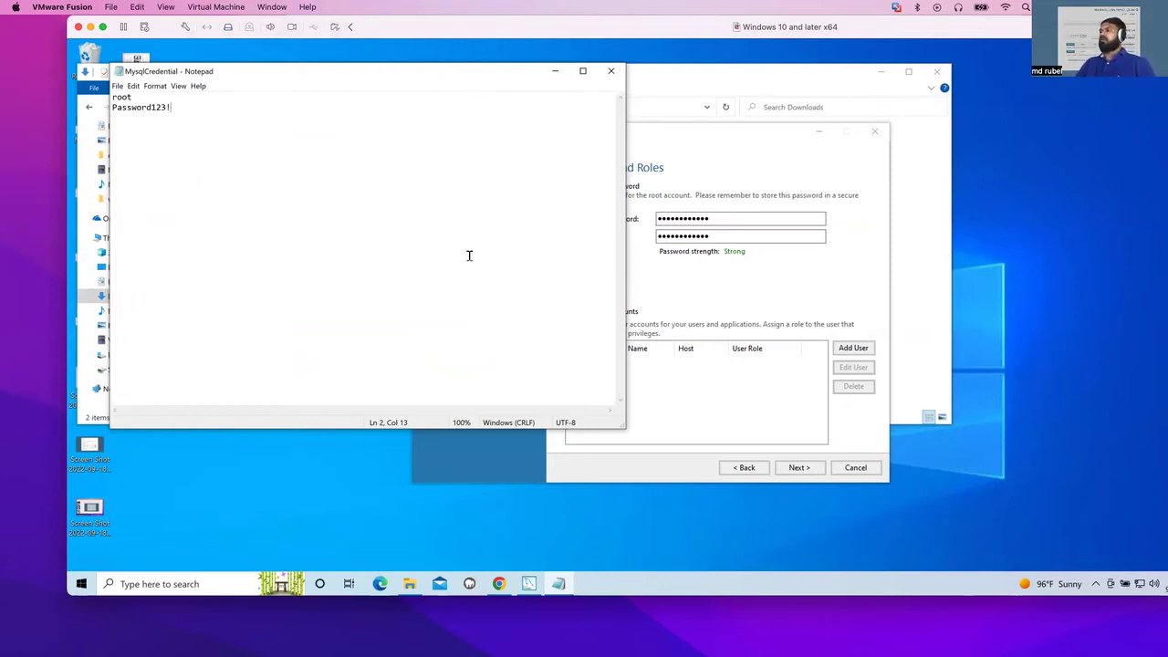
pyautogui.click(554, 71)
pyautogui.click(798, 468)
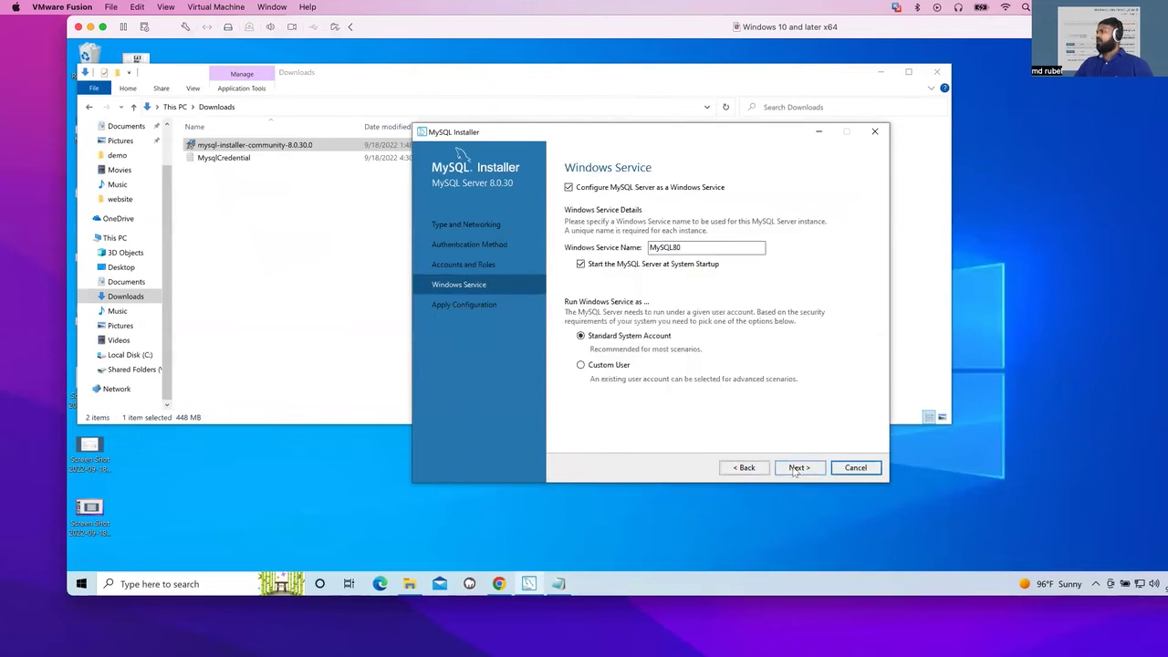
# - Apply the MySQL Server 8.0.30 configuration with the MySQL80 service and finish it
pyautogui.click(796, 468)
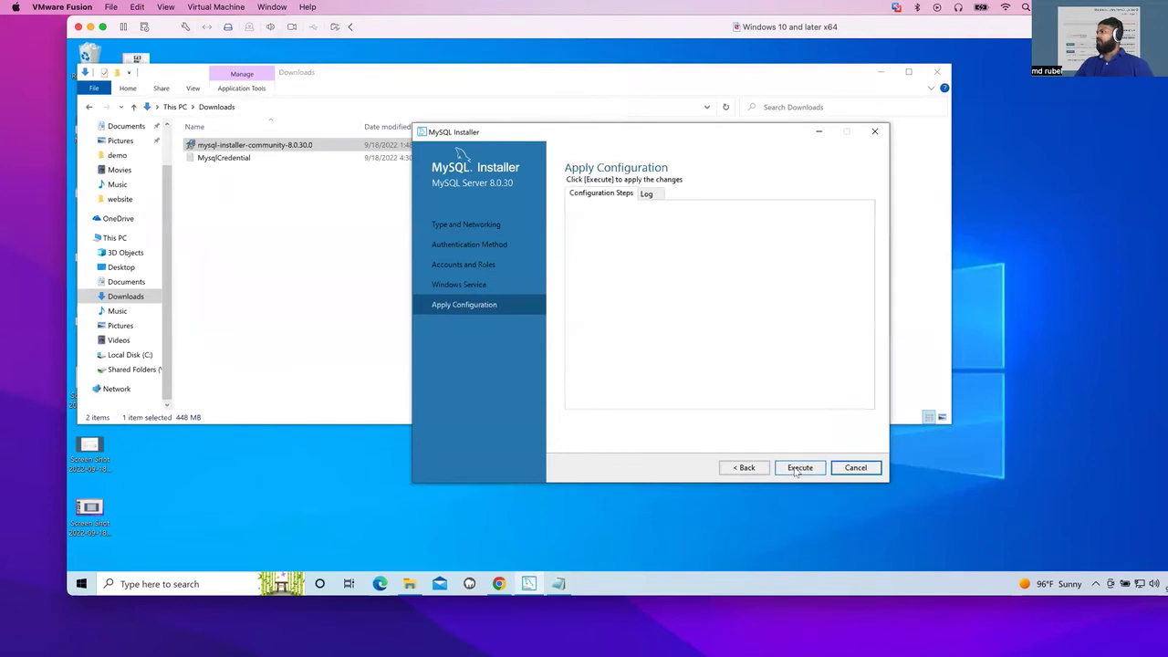
pyautogui.click(799, 468)
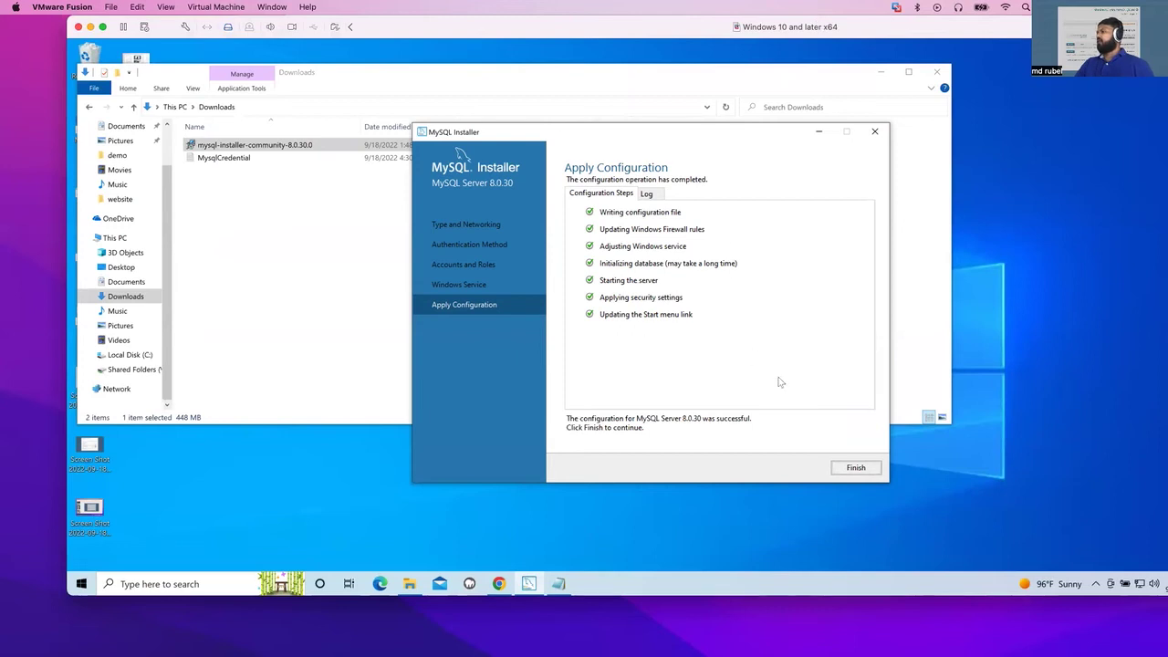
pyautogui.click(853, 470)
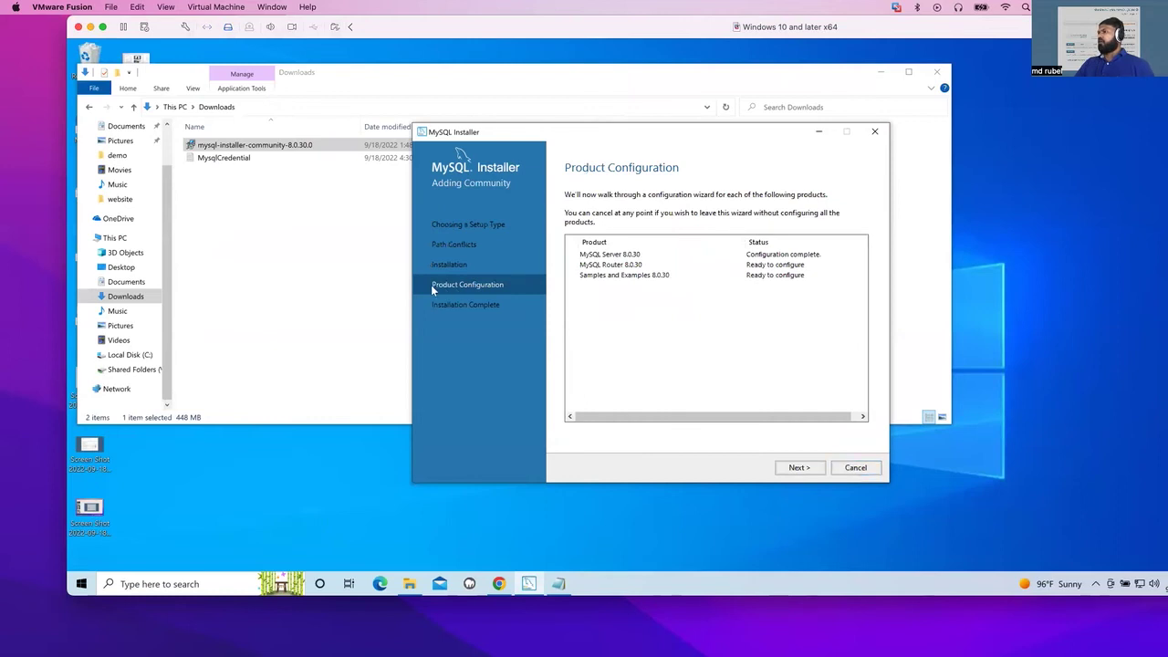
pyautogui.click(797, 468)
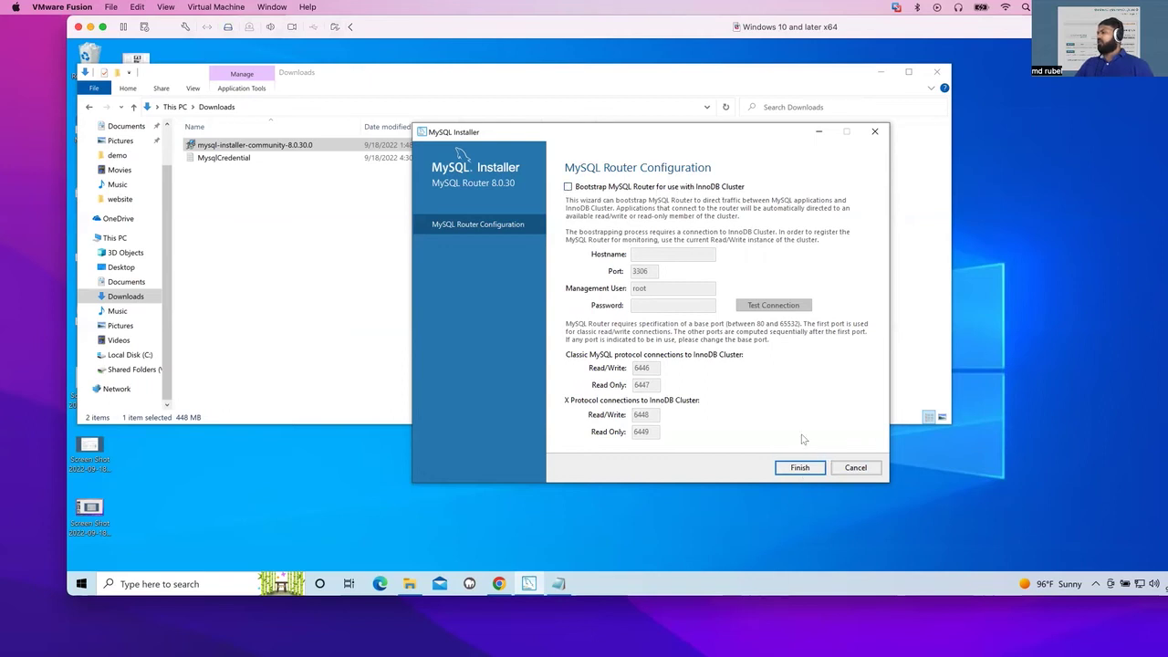
# - Finish MySQL Router setup without InnoDB Cluster bootstrapping and continue to Connect To Server
pyautogui.click(790, 470)
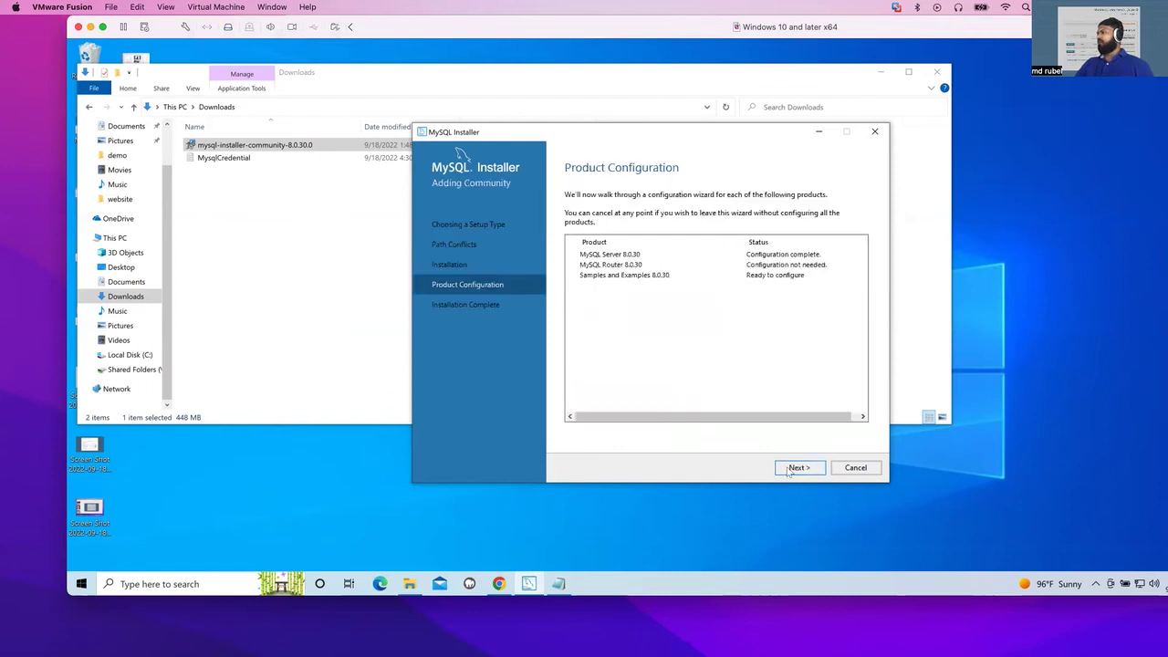
pyautogui.click(796, 468)
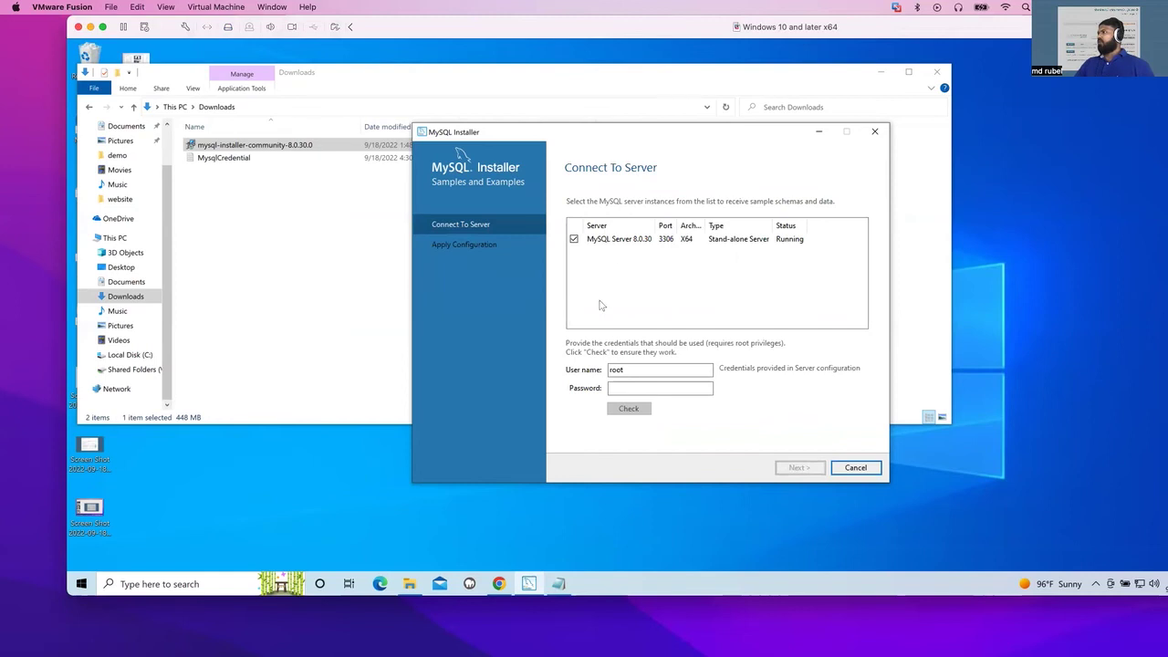
# - Paste the root password saved in Notepad into the server Password field and check the connection
pyautogui.click(631, 388)
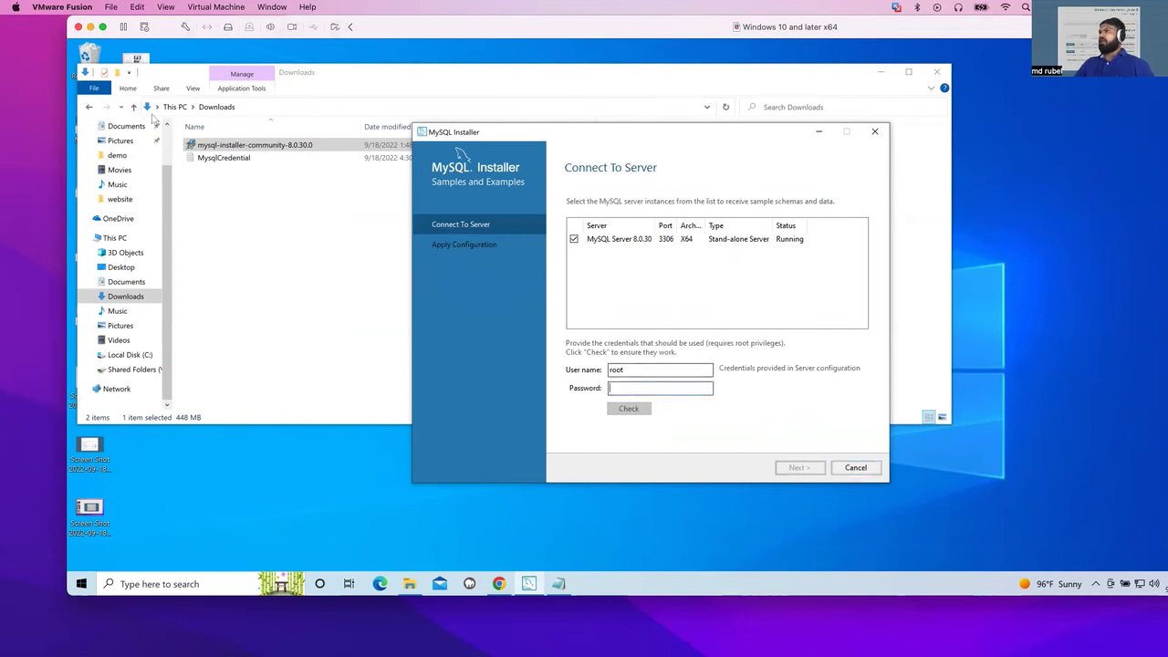
pyautogui.click(556, 586)
pyautogui.moveTo(173, 107); pyautogui.dragTo(109, 107)
pyautogui.rightClick(125, 109)
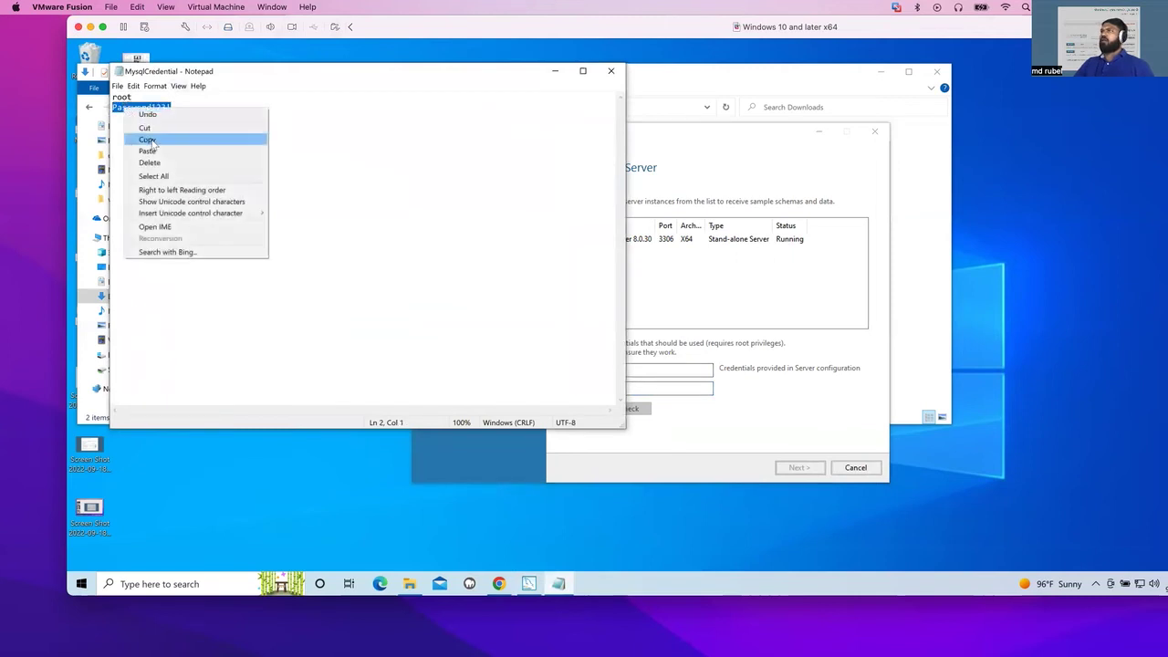
pyautogui.click(147, 138)
pyautogui.click(655, 390)
pyautogui.rightClick(655, 391)
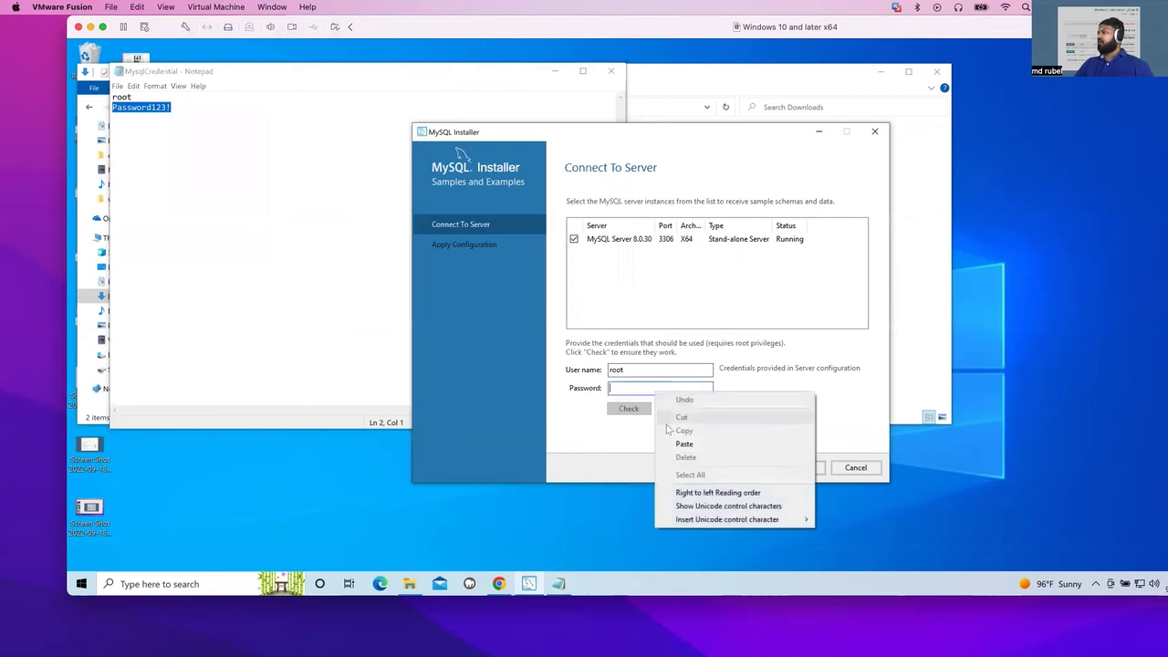
pyautogui.click(680, 444)
pyautogui.click(635, 411)
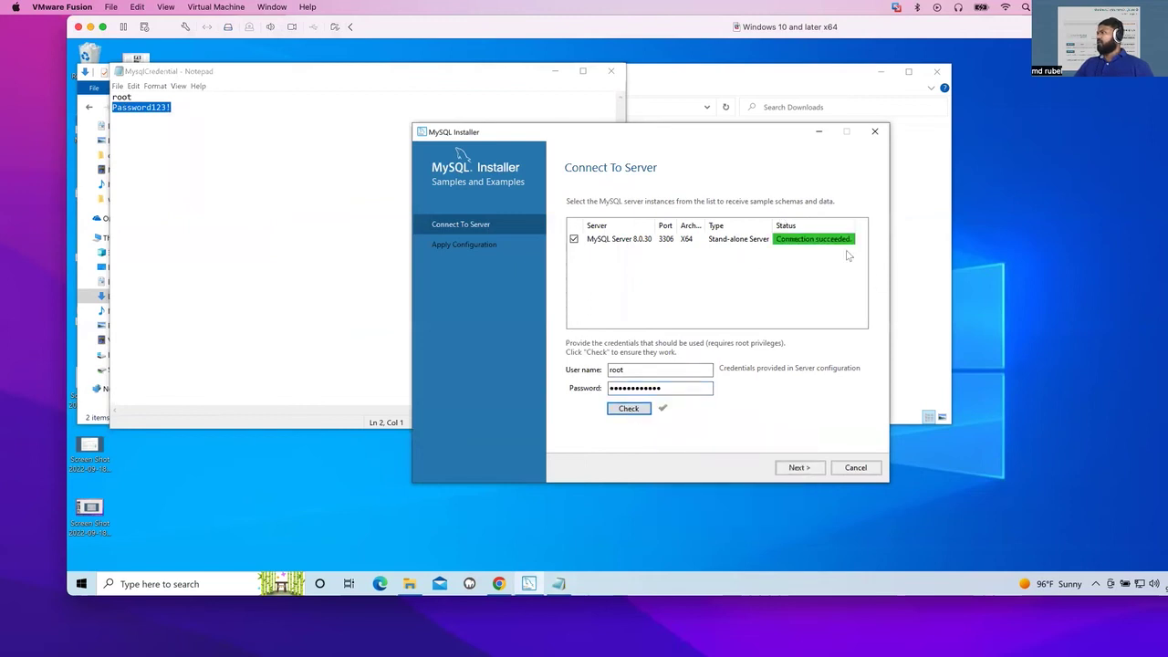
# - Execute the Samples and Examples configuration and finish once it succeeds
pyautogui.click(783, 469)
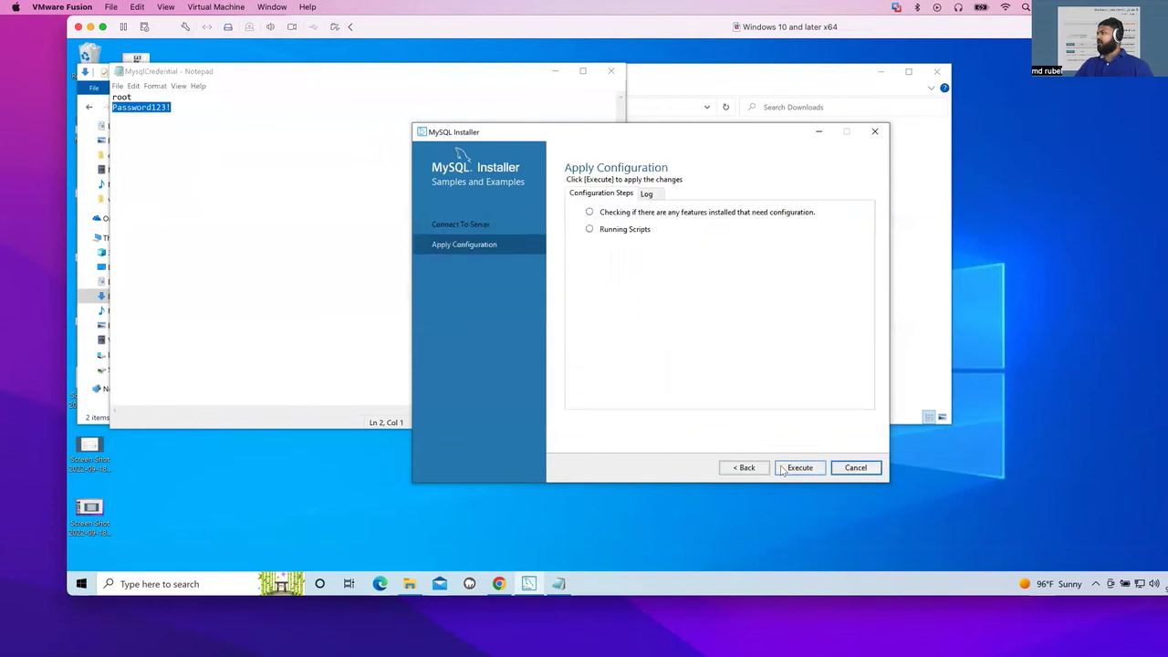
pyautogui.click(798, 469)
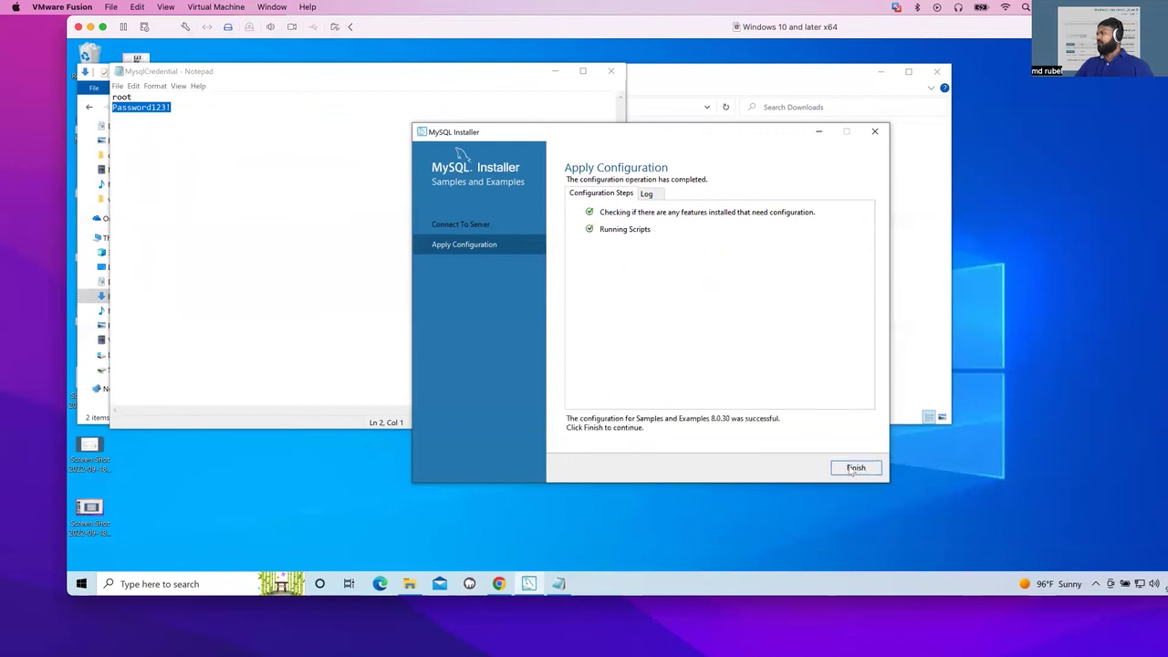
pyautogui.click(852, 469)
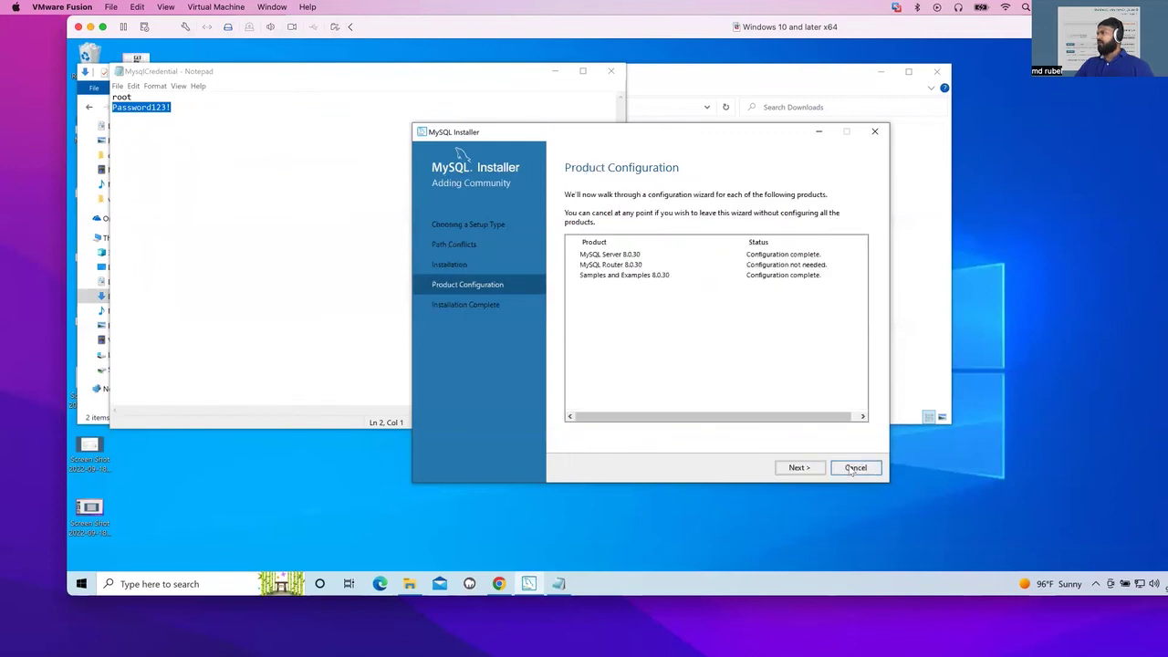
# - Finish the installation so MySQL Shell and MySQL Workbench launch
pyautogui.click(797, 468)
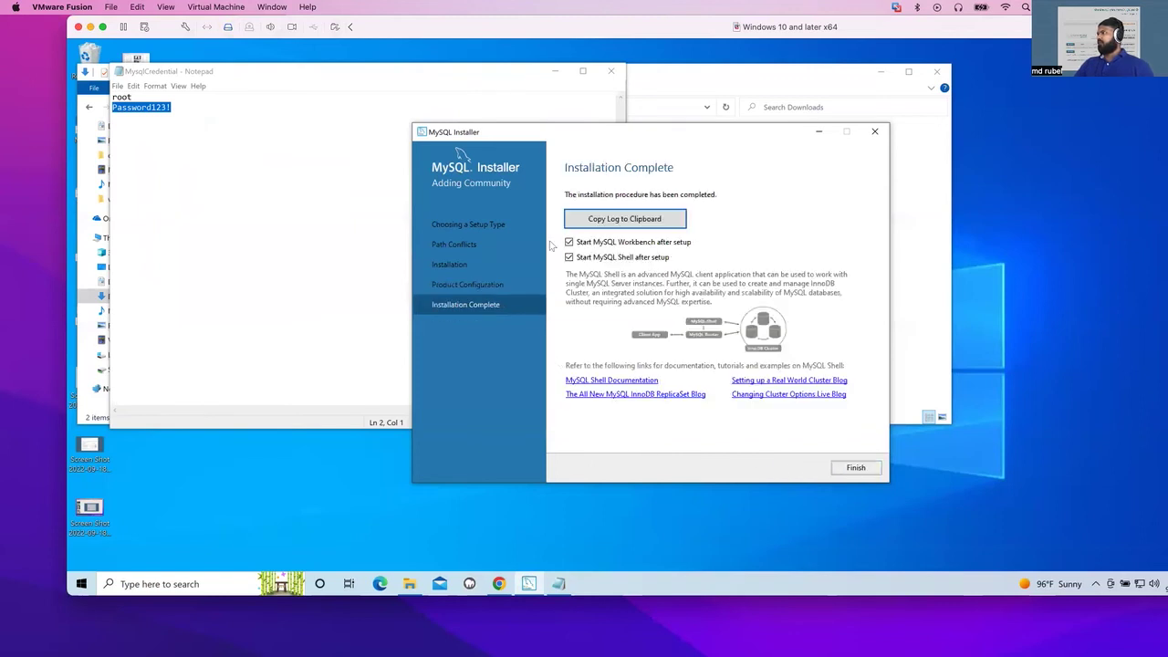
pyautogui.click(856, 468)
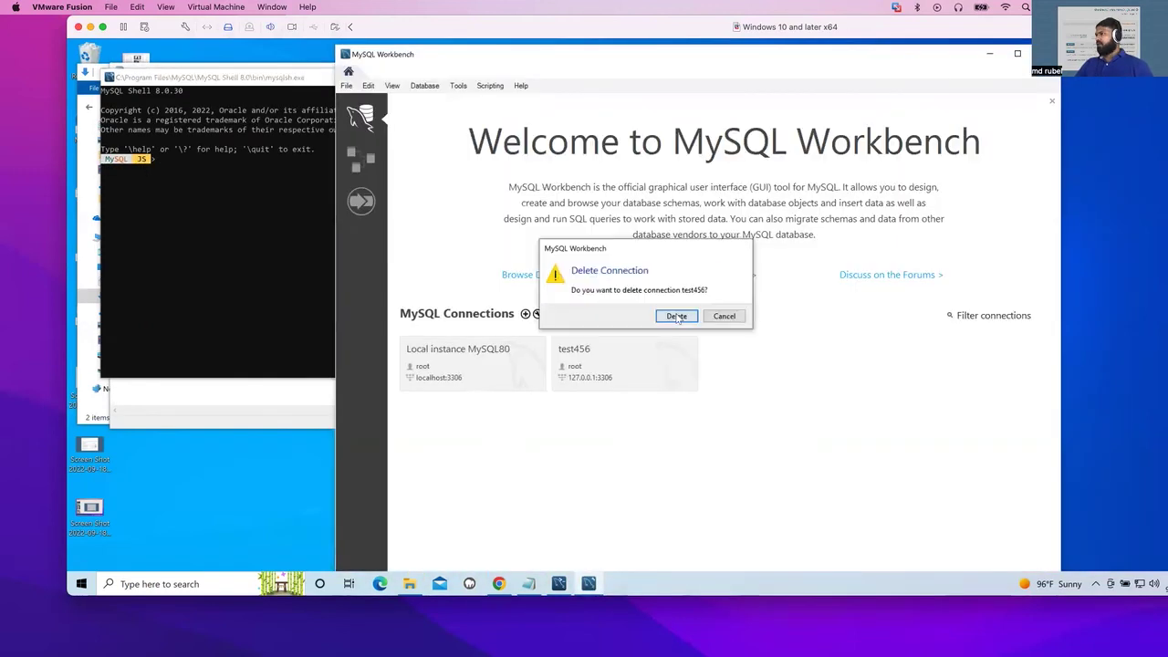
pyautogui.click(677, 317)
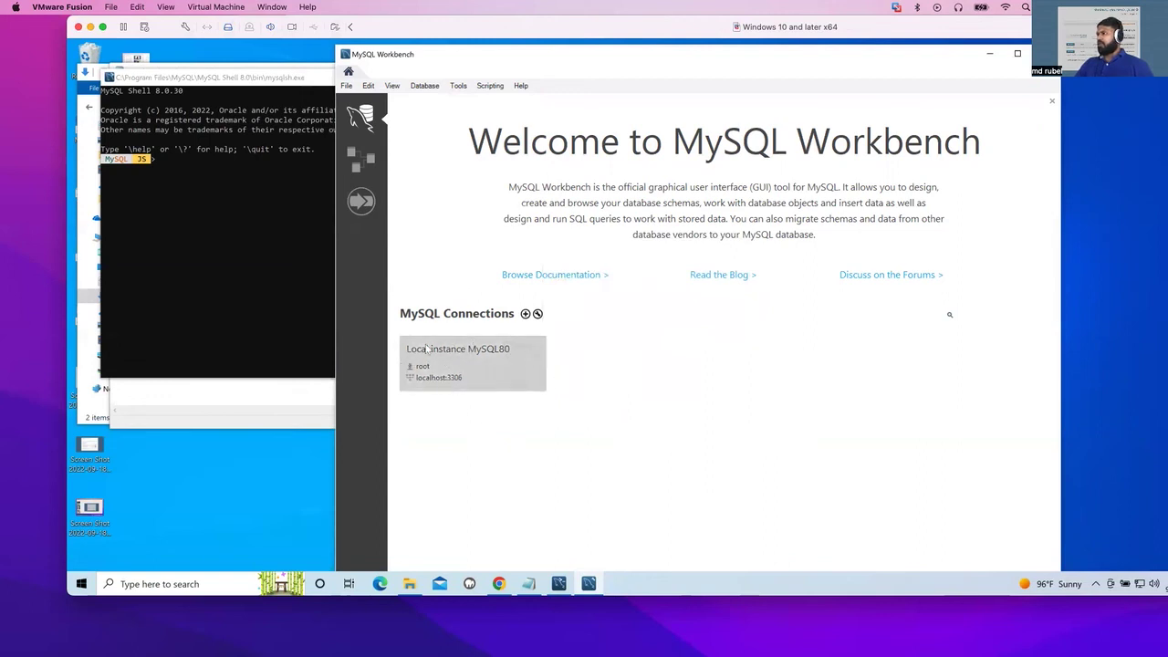
# - Connect to Local instance MySQL80 as root using the Notepad password, then expand sakila
pyautogui.click(482, 360)
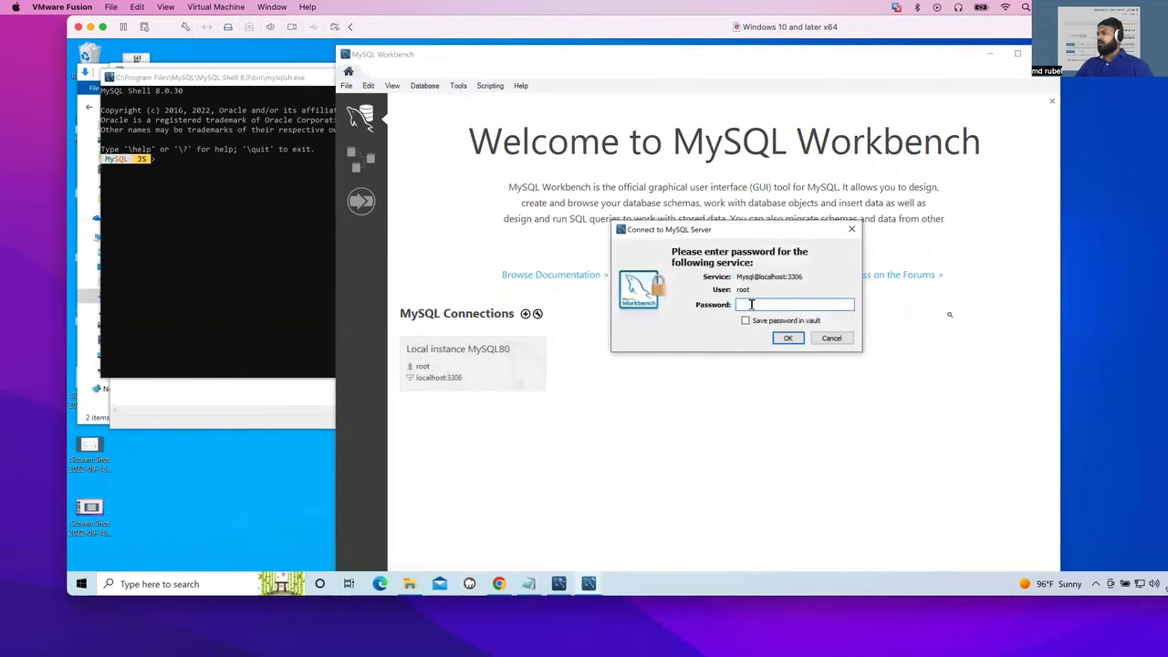
pyautogui.click(529, 585)
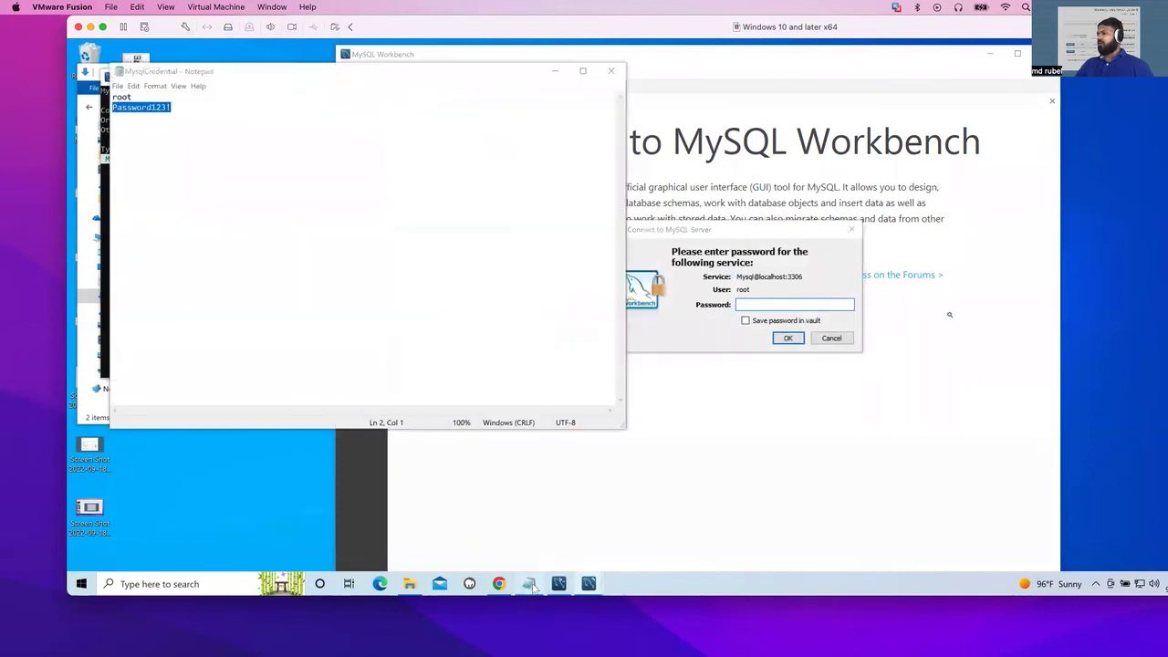
pyautogui.rightClick(157, 110)
pyautogui.click(168, 141)
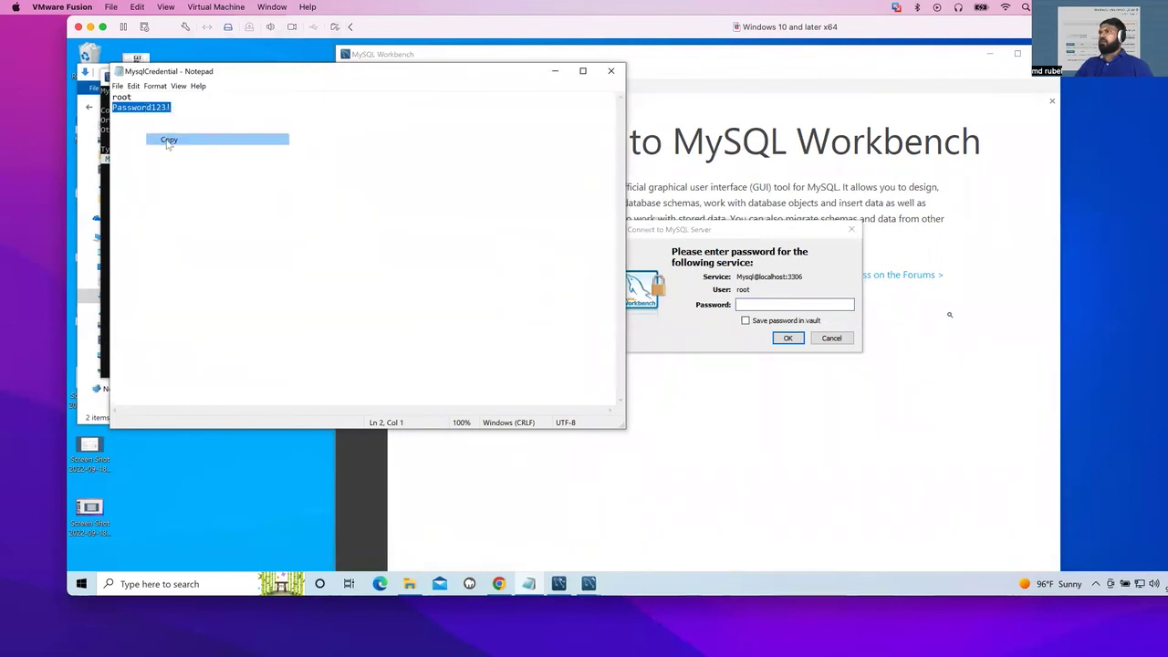
pyautogui.click(747, 304)
pyautogui.rightClick(749, 305)
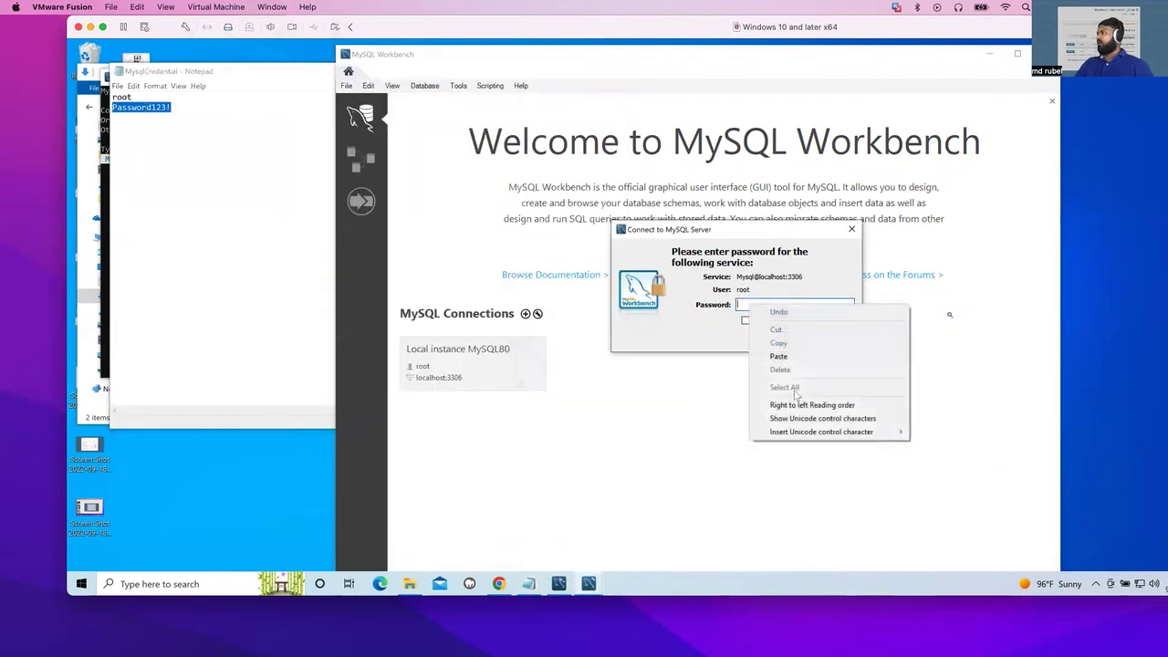
pyautogui.click(781, 356)
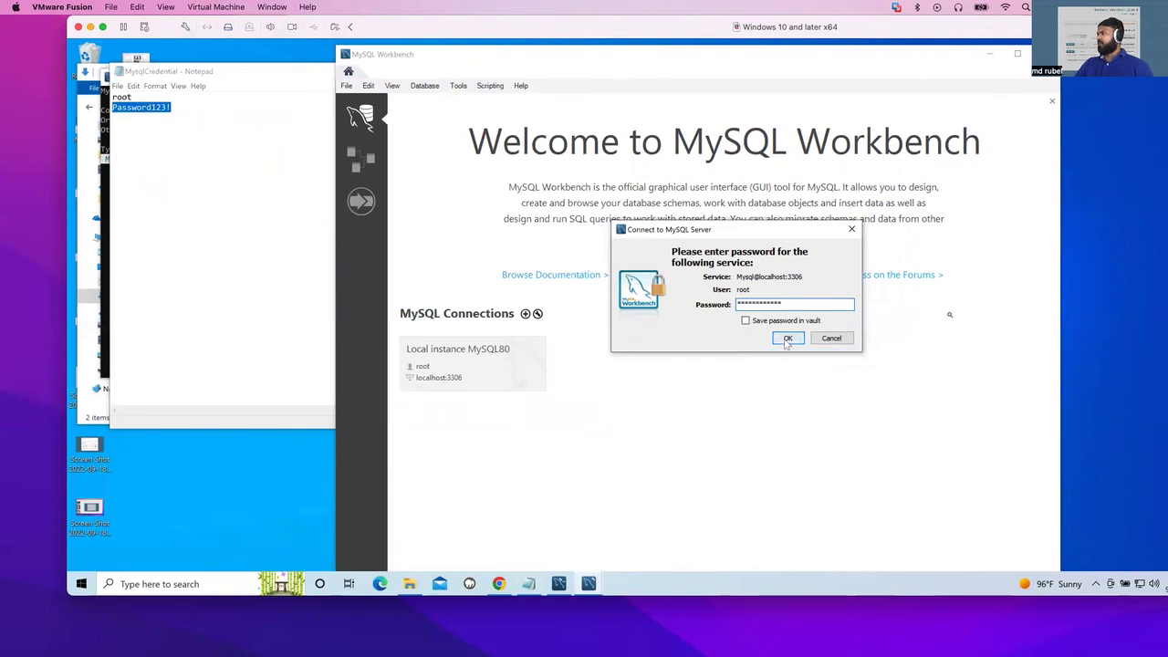
pyautogui.click(787, 338)
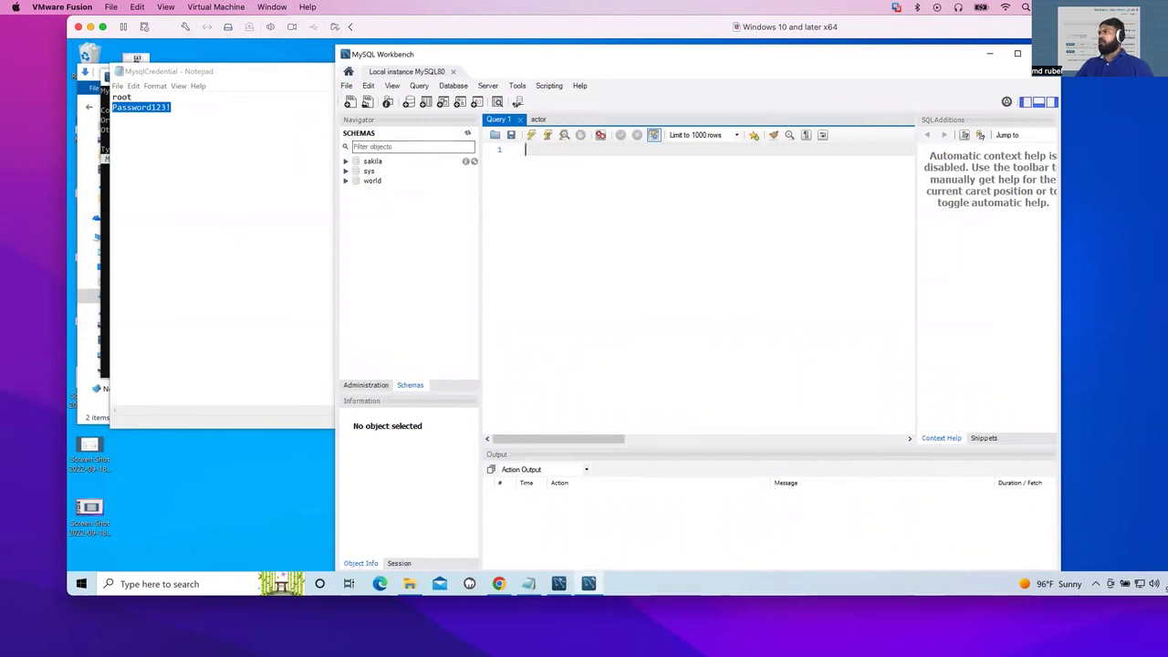
pyautogui.click(346, 161)
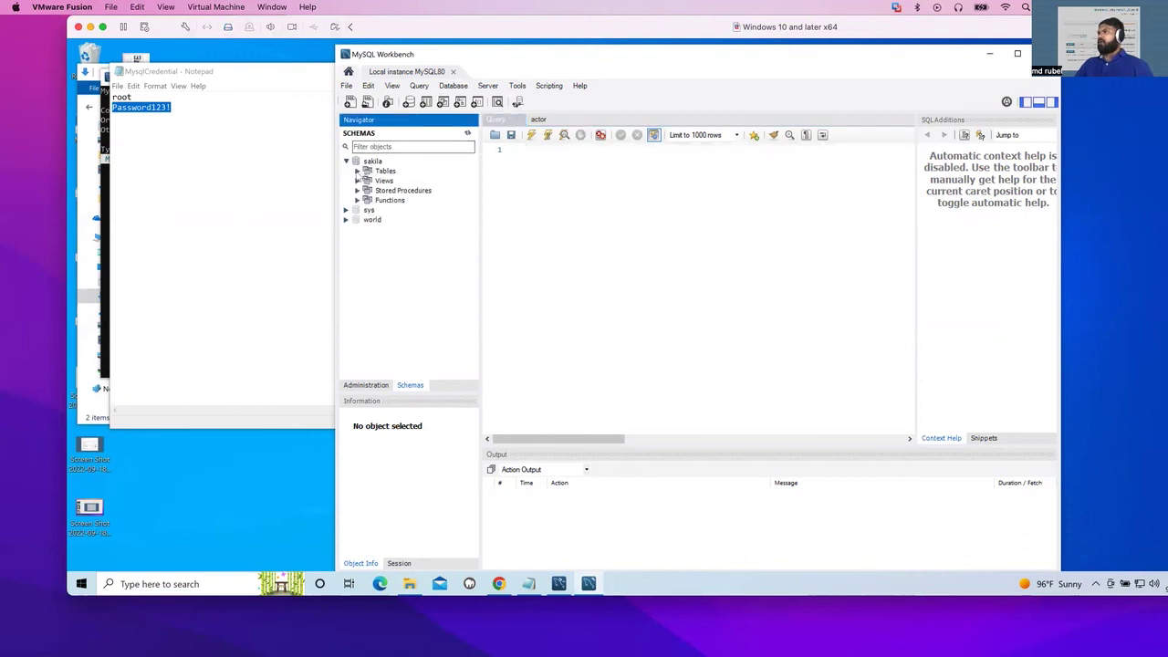
# - Run Select Rows - Limit 1000 on sakila's city table, returning 600 rows
pyautogui.click(357, 170)
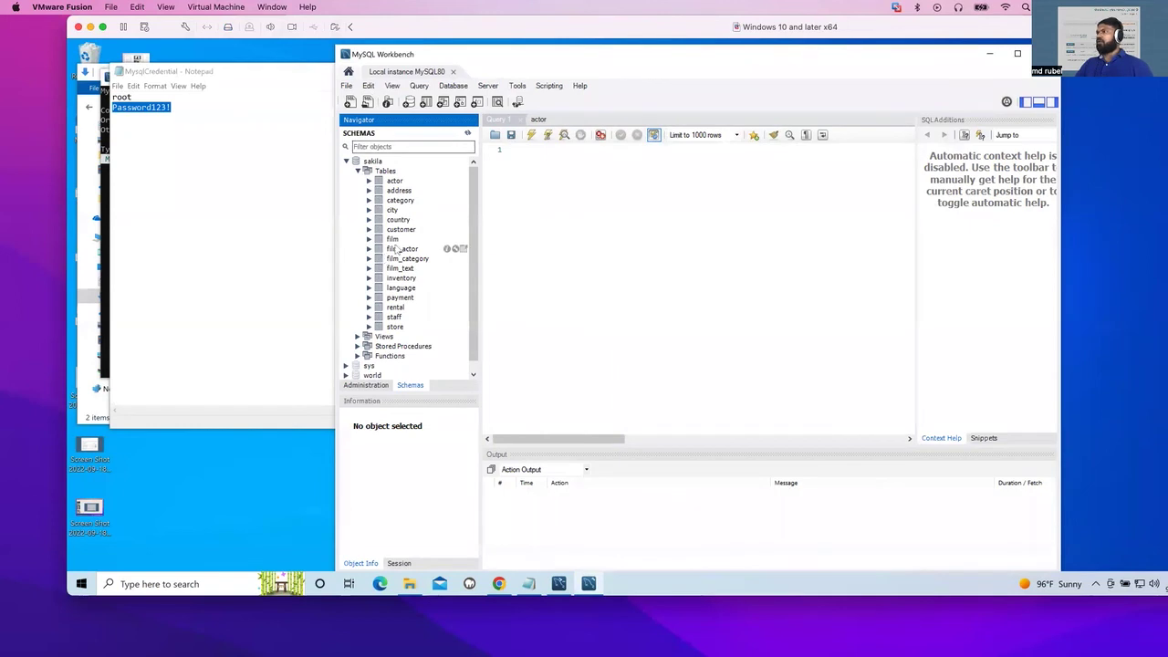
pyautogui.rightClick(389, 211)
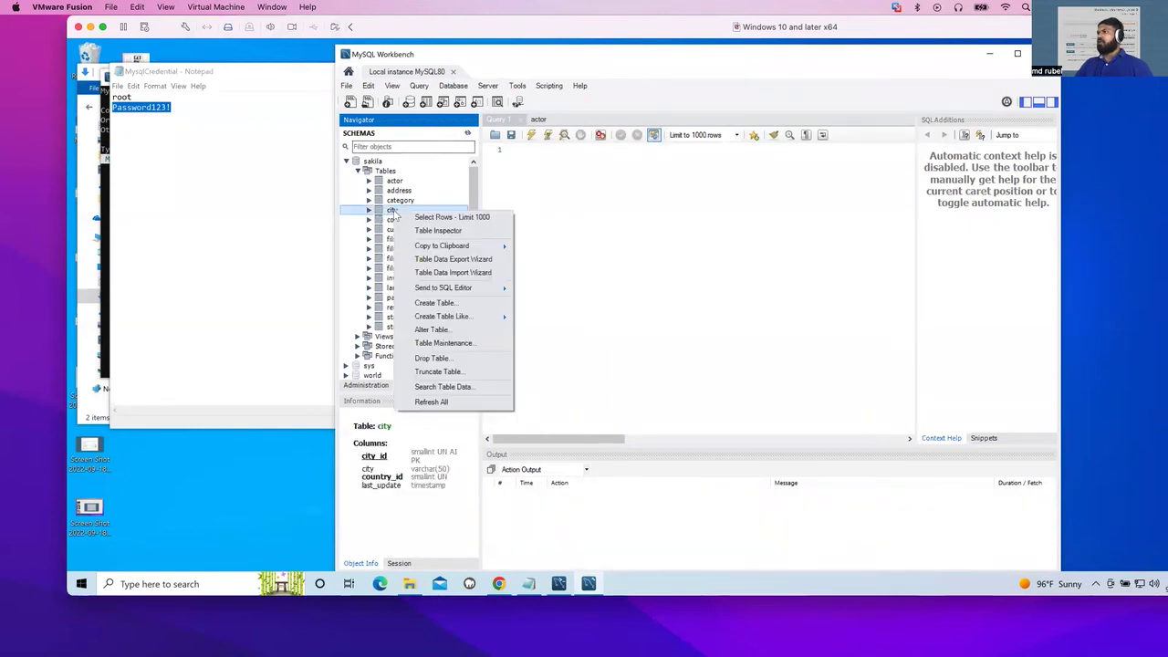
pyautogui.click(422, 219)
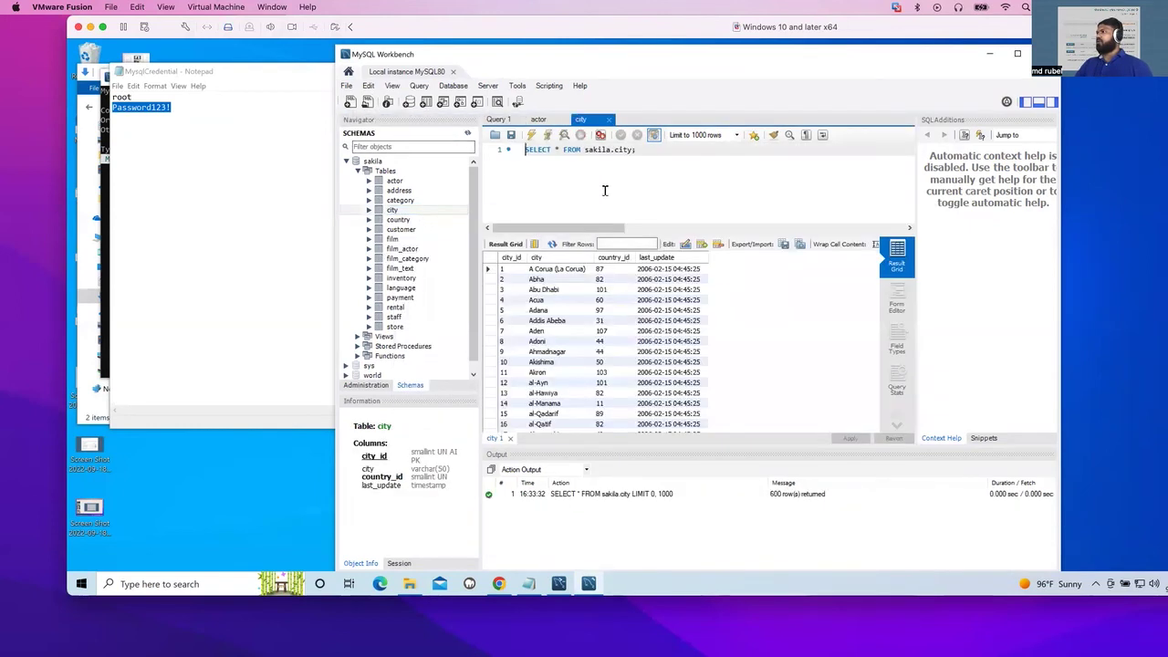
pyautogui.scroll(-3, 553, 339)
pyautogui.scroll(3, 557, 346)
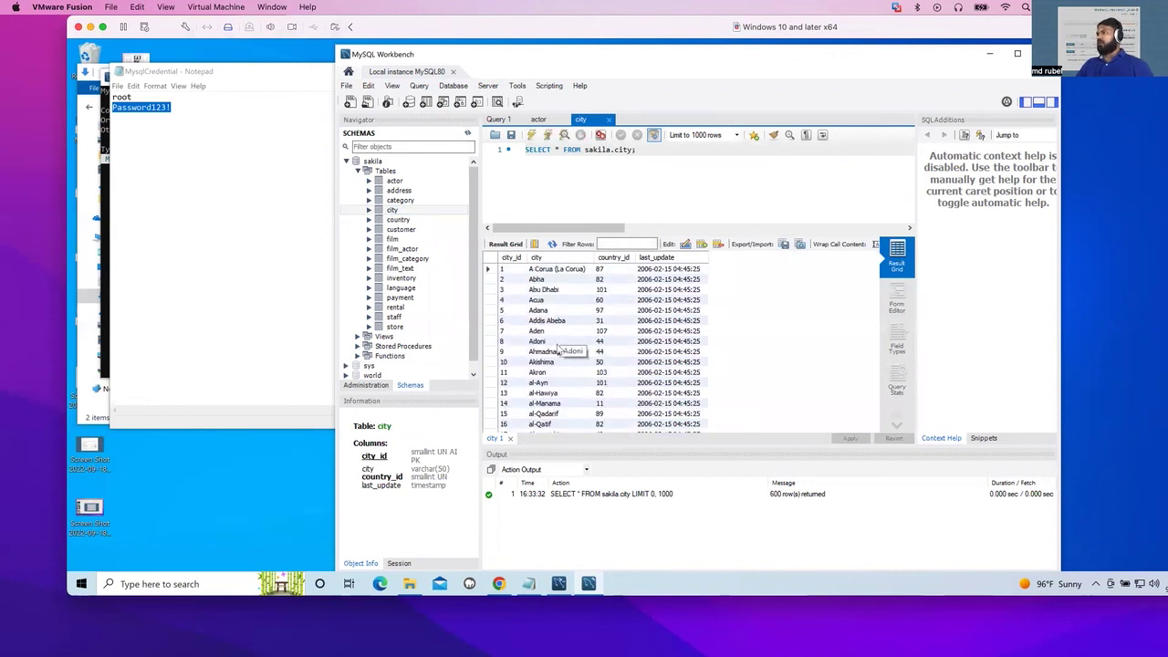